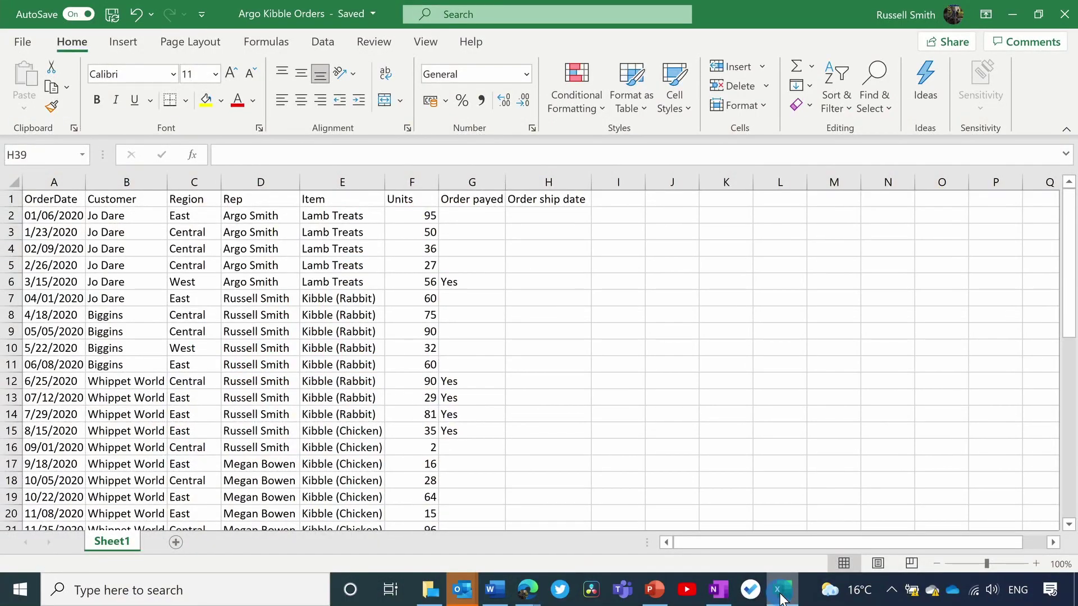
# Convert the order data in A1:H44 into a table with headers, and save and close the workbook
pyautogui.click(746, 482)
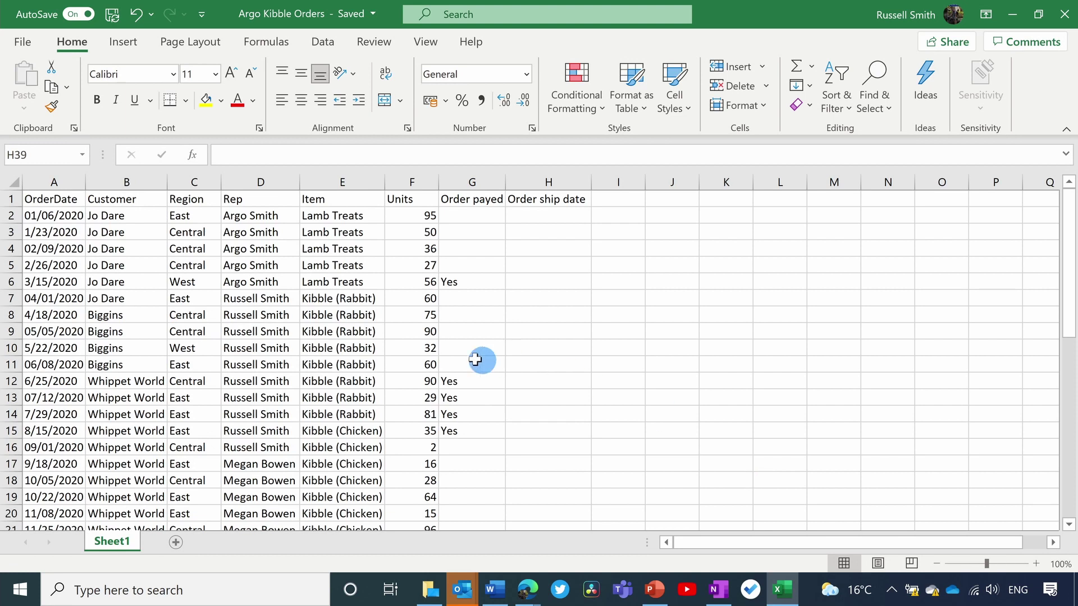
pyautogui.moveTo(48, 195); pyautogui.dragTo(522, 570)
pyautogui.scroll(9, 393, 337)
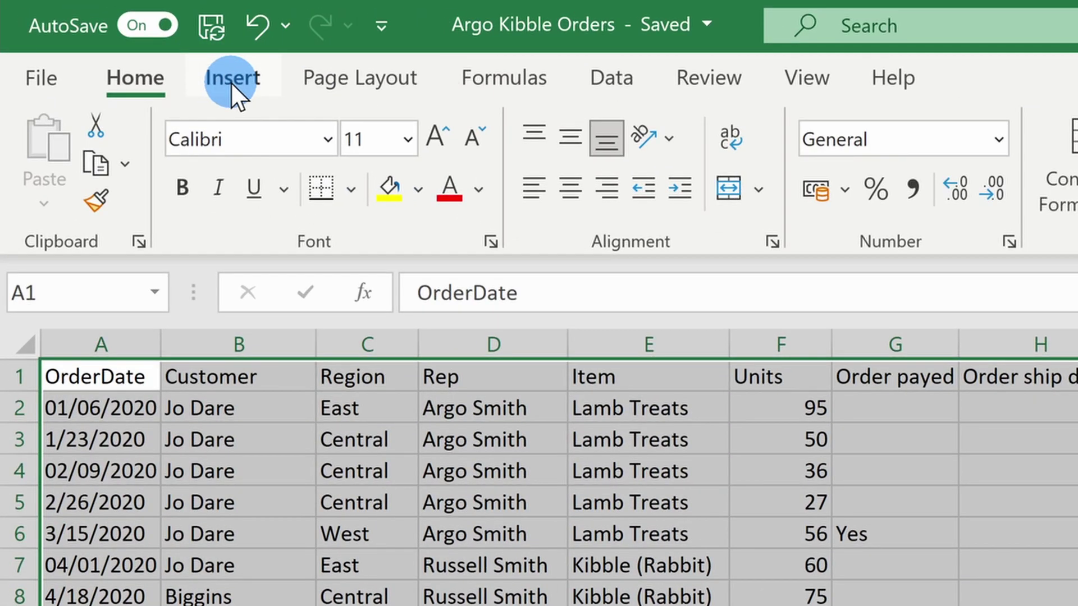
pyautogui.click(230, 82)
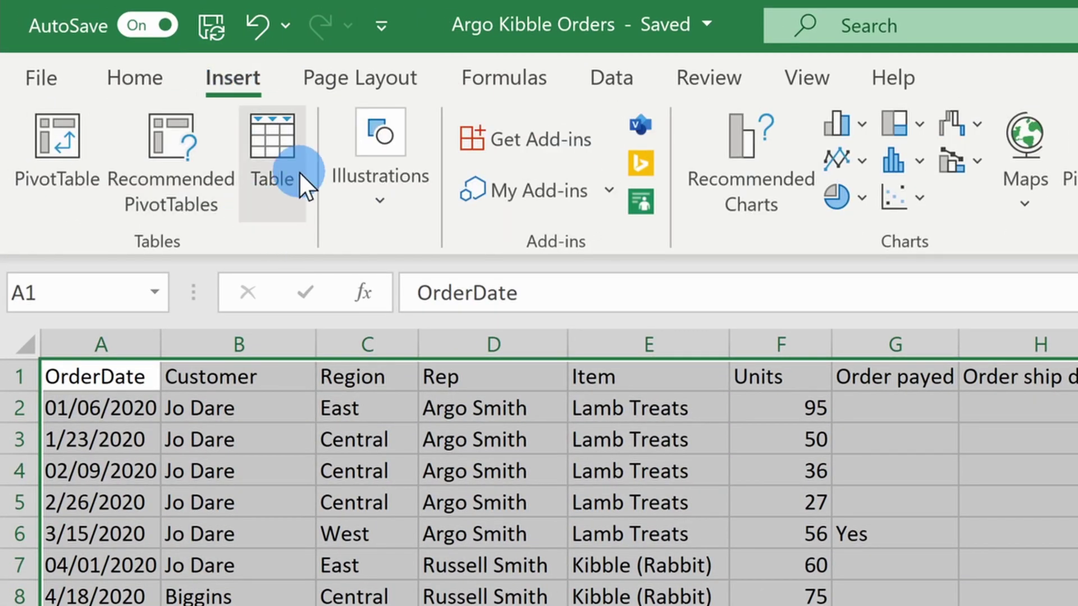
pyautogui.click(299, 171)
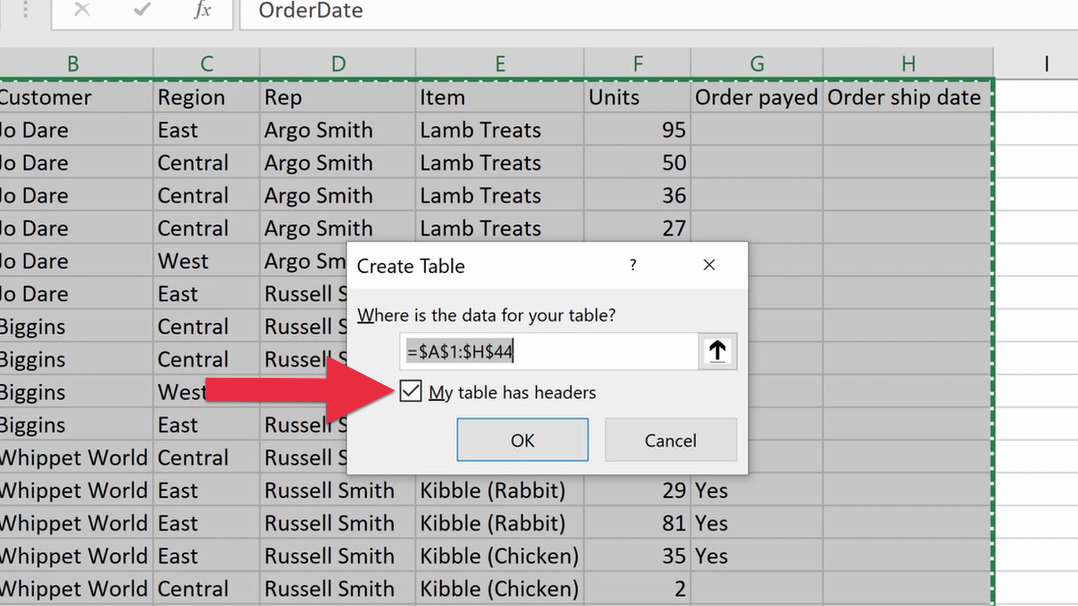
pyautogui.click(553, 440)
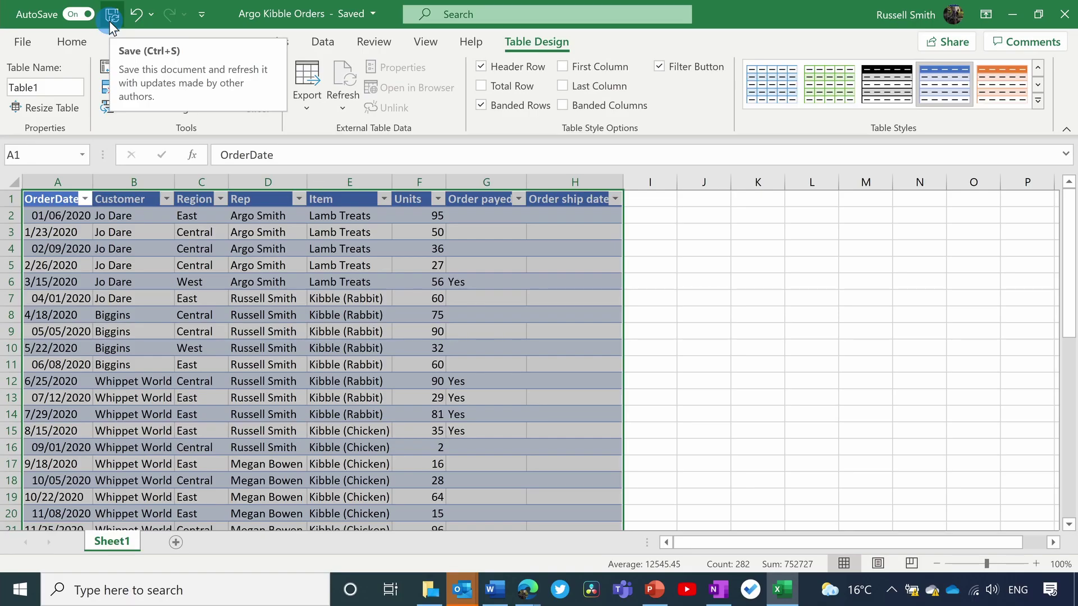
pyautogui.click(111, 17)
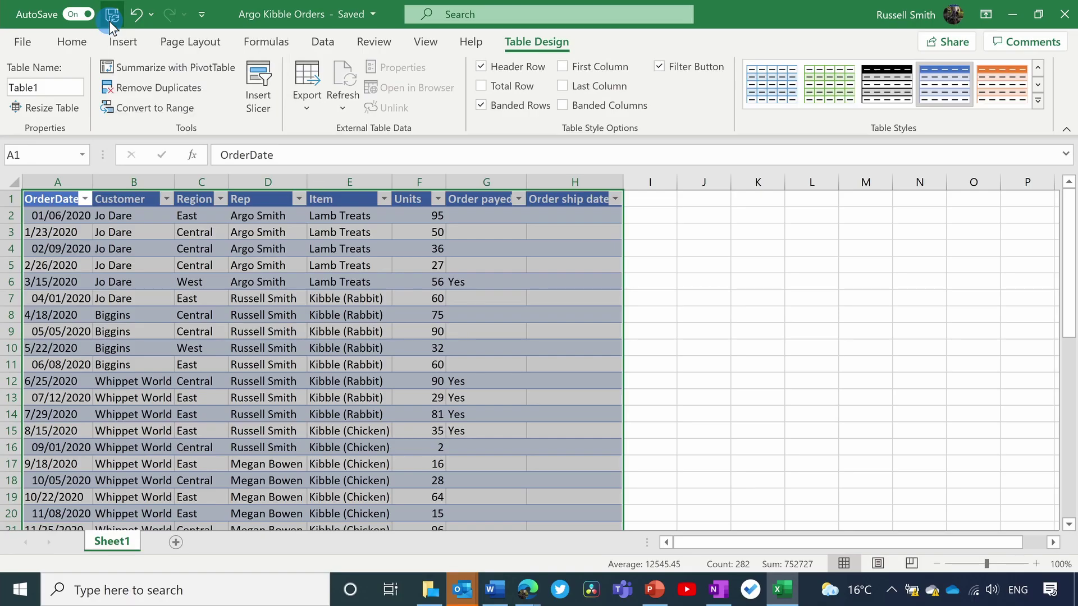
pyautogui.click(1065, 14)
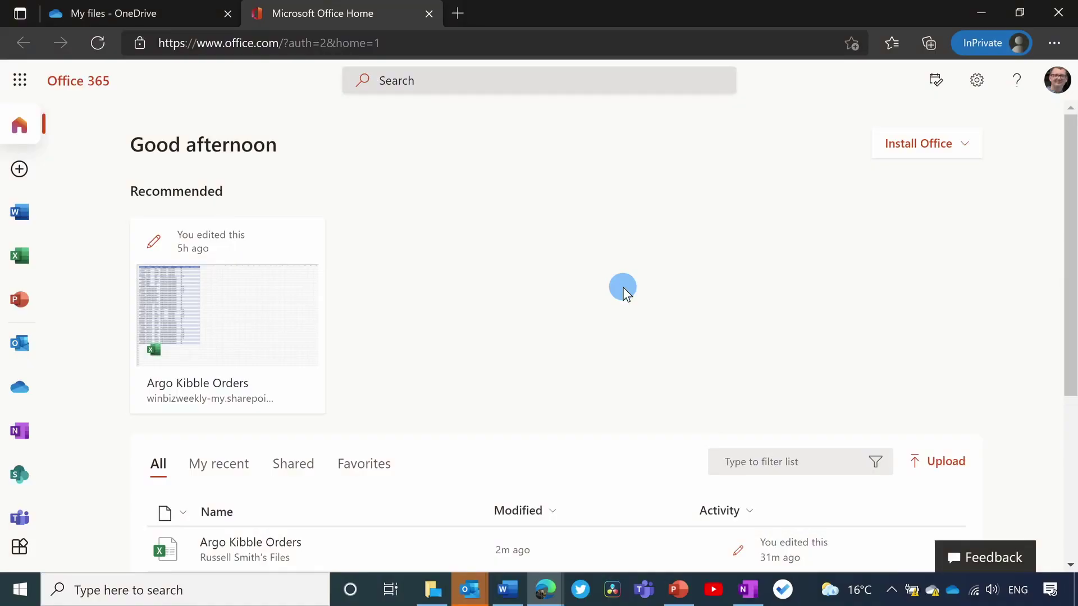
# Open Microsoft Lists from the Office 365 apps in the browser
pyautogui.click(19, 80)
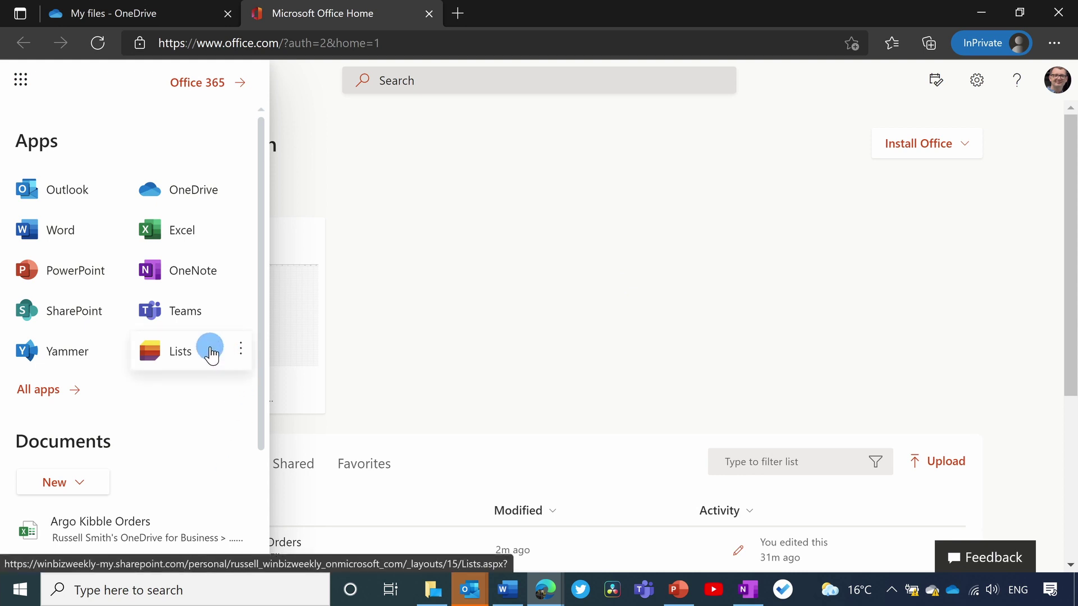
pyautogui.click(43, 393)
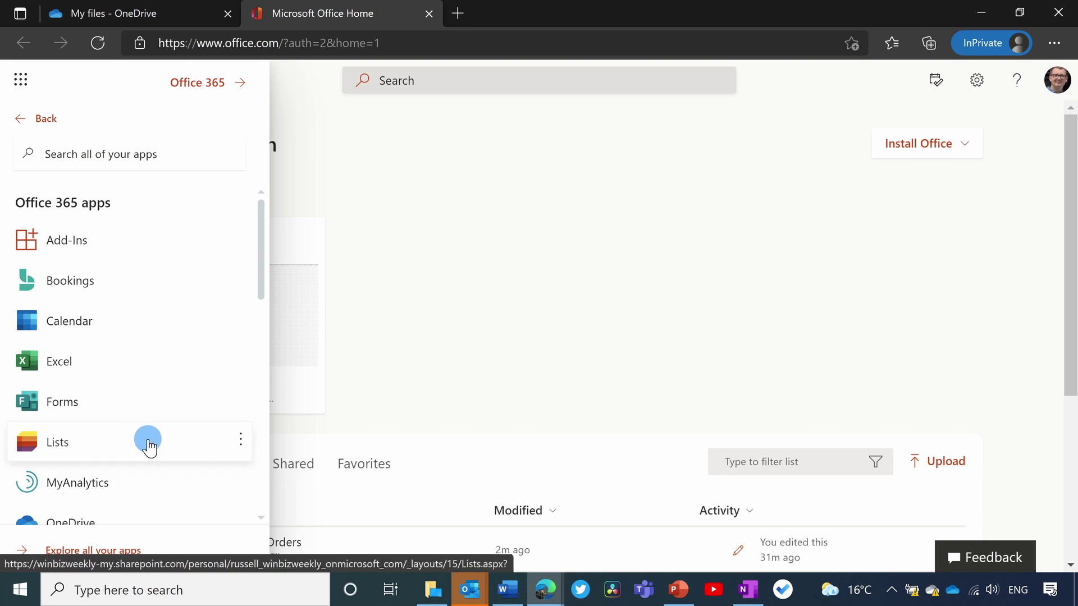
pyautogui.click(149, 448)
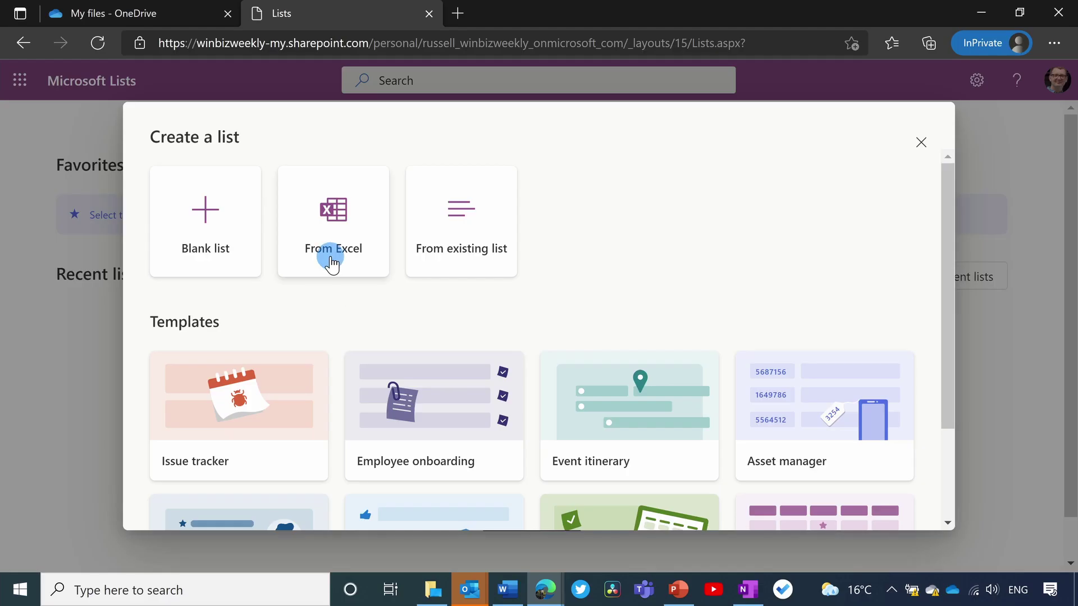
# Start a new list from the OneDrive Excel file Argo Kibble Orders.xlsx, using Table1 as its source
pyautogui.click(332, 259)
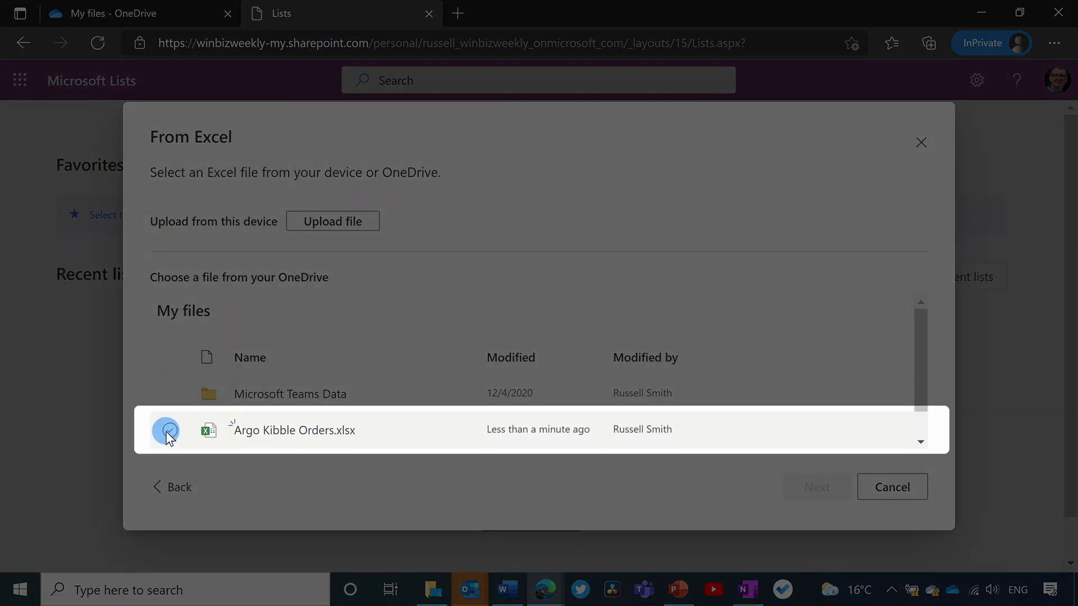
pyautogui.click(166, 431)
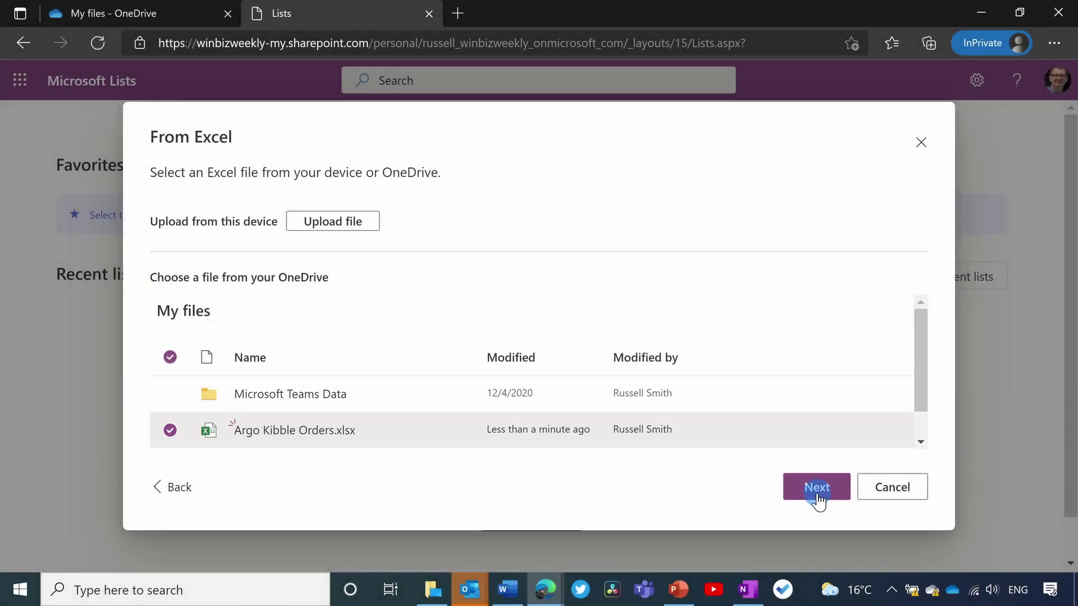
pyautogui.click(818, 499)
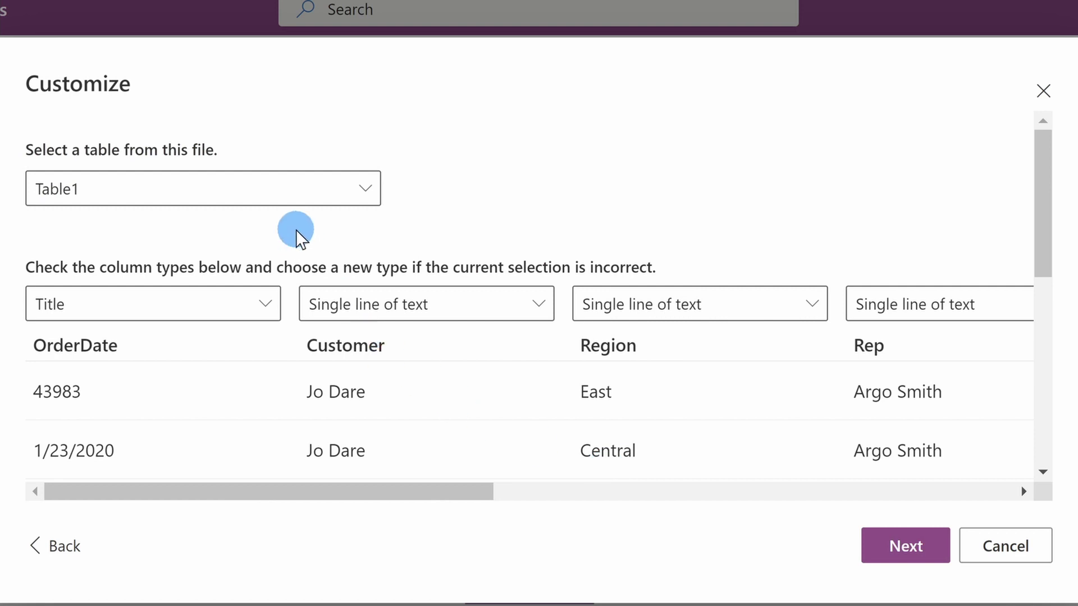
pyautogui.click(300, 198)
pyautogui.click(305, 228)
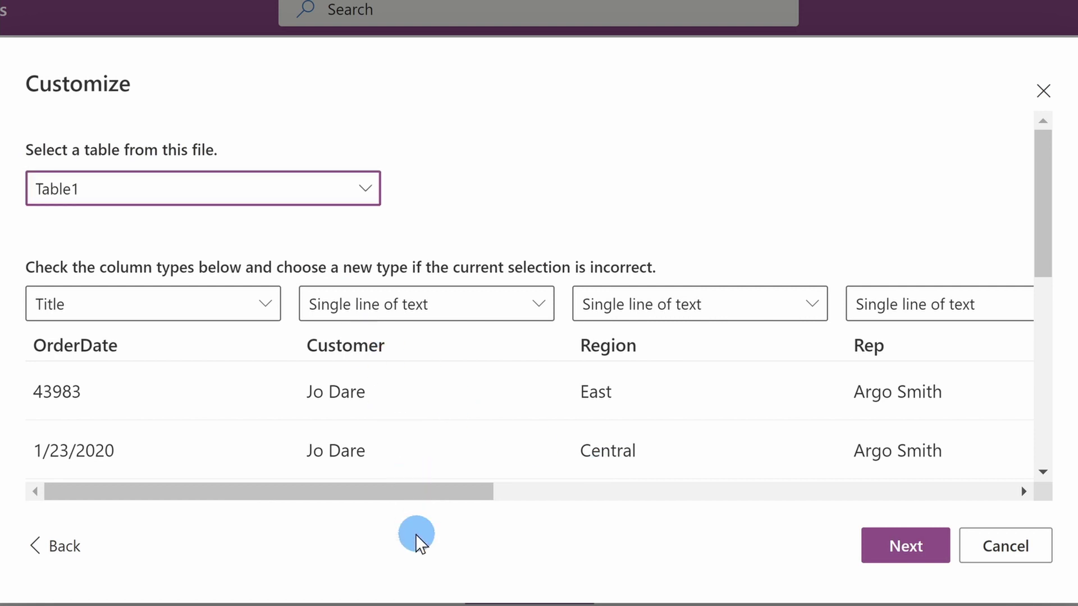
# Set the Item column as the Title column of the imported list
pyautogui.moveTo(396, 494); pyautogui.dragTo(233, 519)
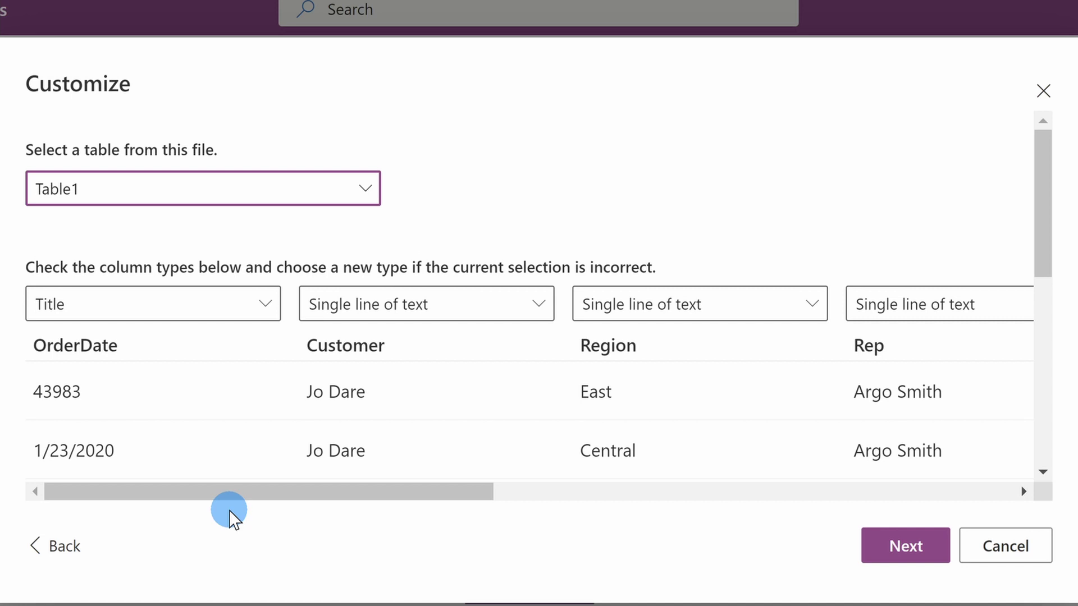
pyautogui.click(781, 496)
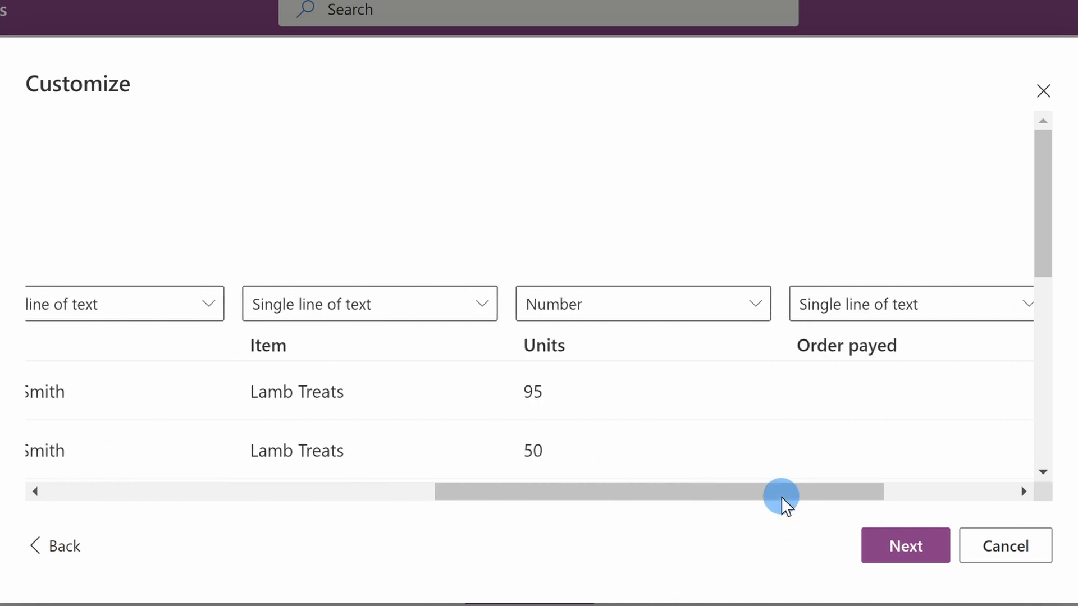
pyautogui.moveTo(785, 503); pyautogui.dragTo(627, 501)
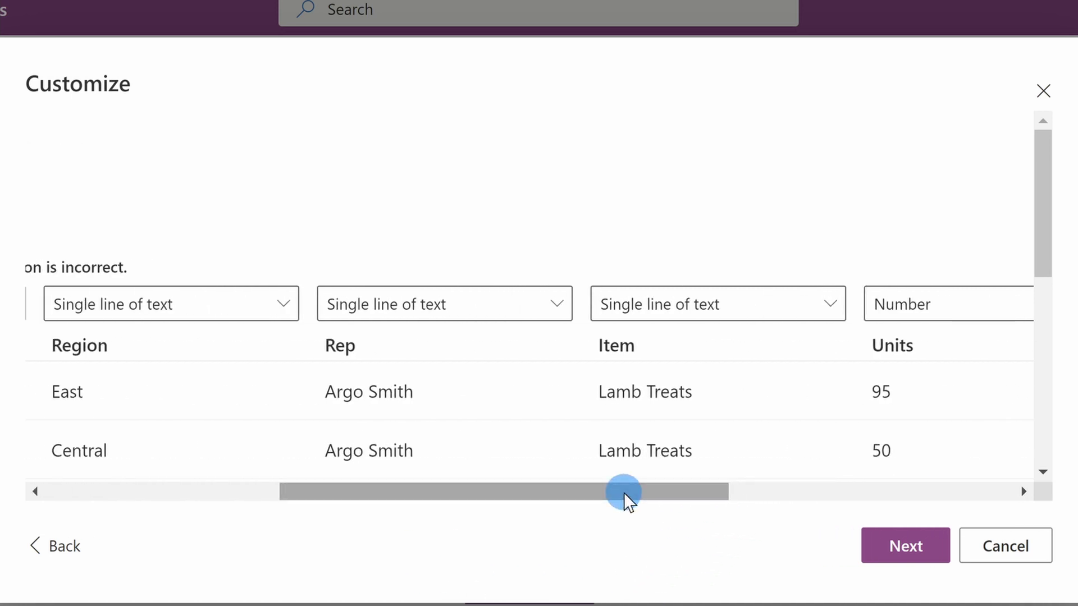
pyautogui.click(798, 308)
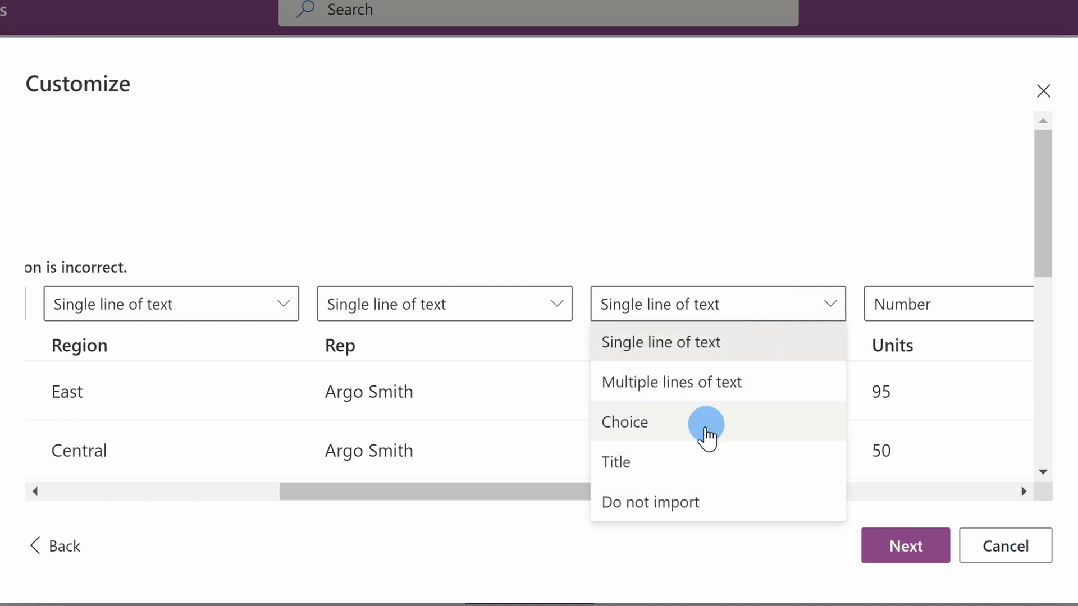
pyautogui.click(697, 471)
# Exclude the OrderDate column from the import and set the Region column's type to Choice
pyautogui.moveTo(698, 475); pyautogui.dragTo(337, 427)
pyautogui.scroll(-3, 251, 366)
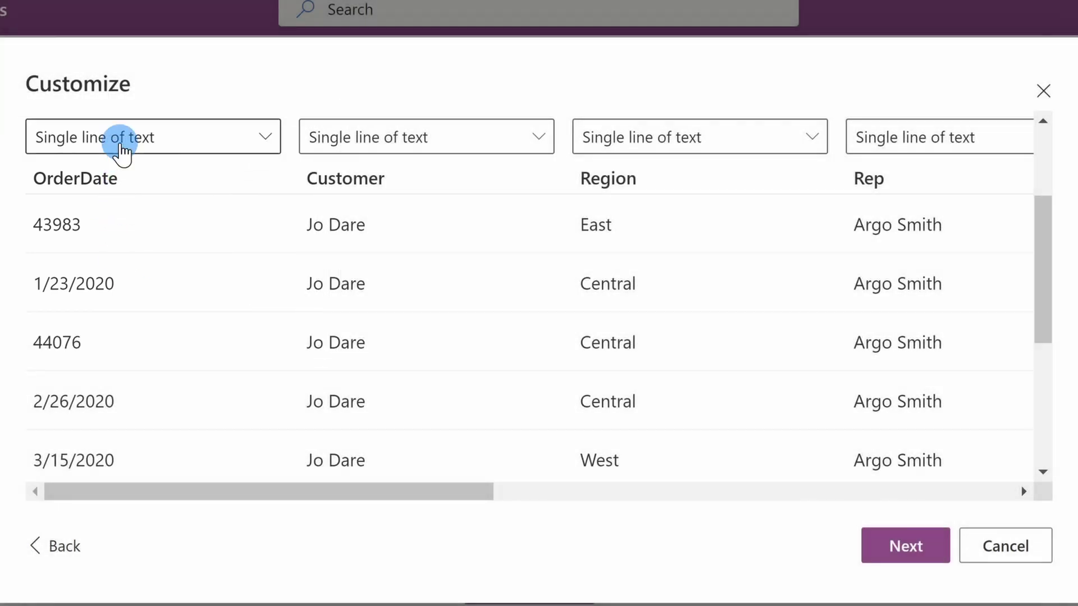
pyautogui.click(120, 143)
pyautogui.click(108, 335)
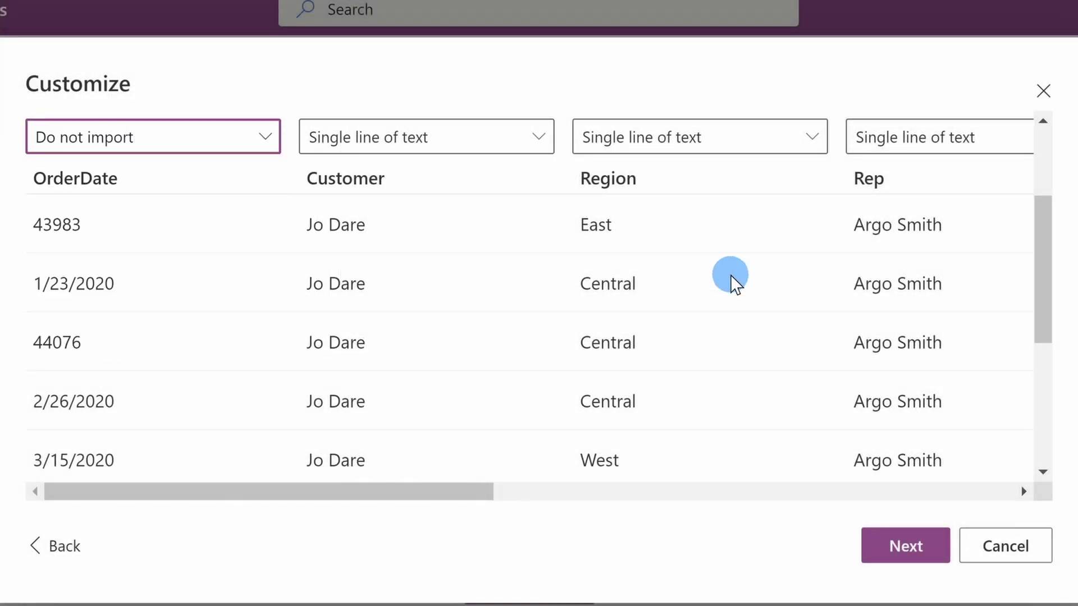
pyautogui.click(750, 145)
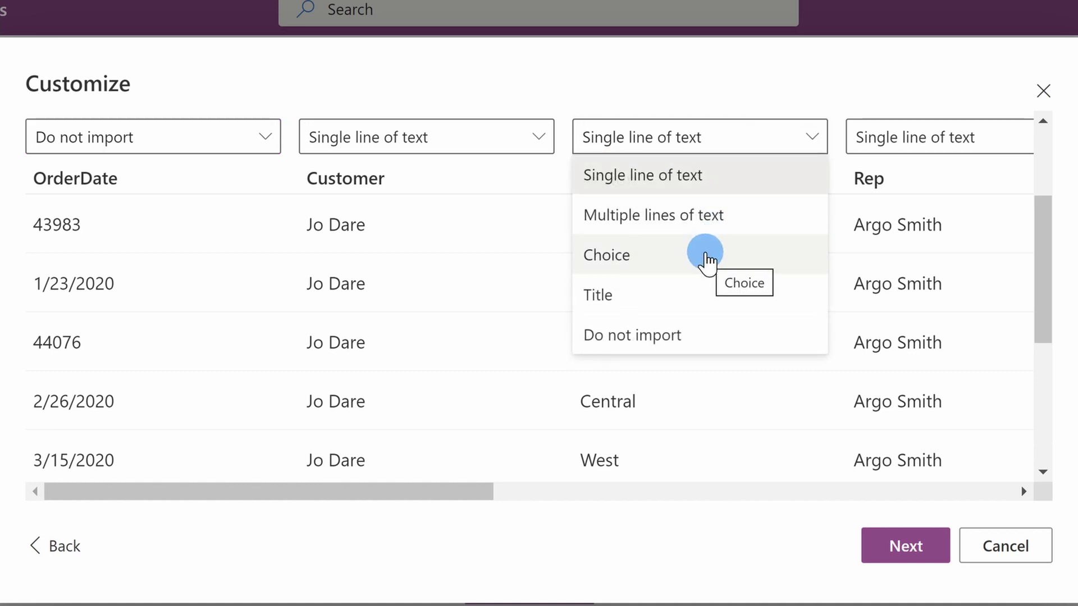
pyautogui.click(707, 259)
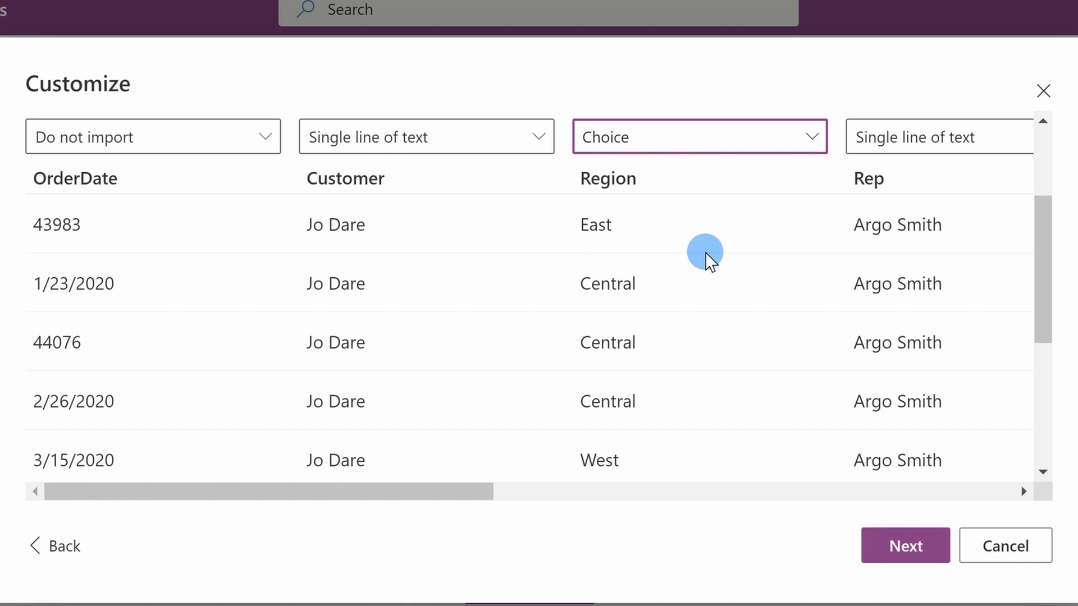
# Exclude the Rep column from the import
pyautogui.hscroll(5, 678, 320)
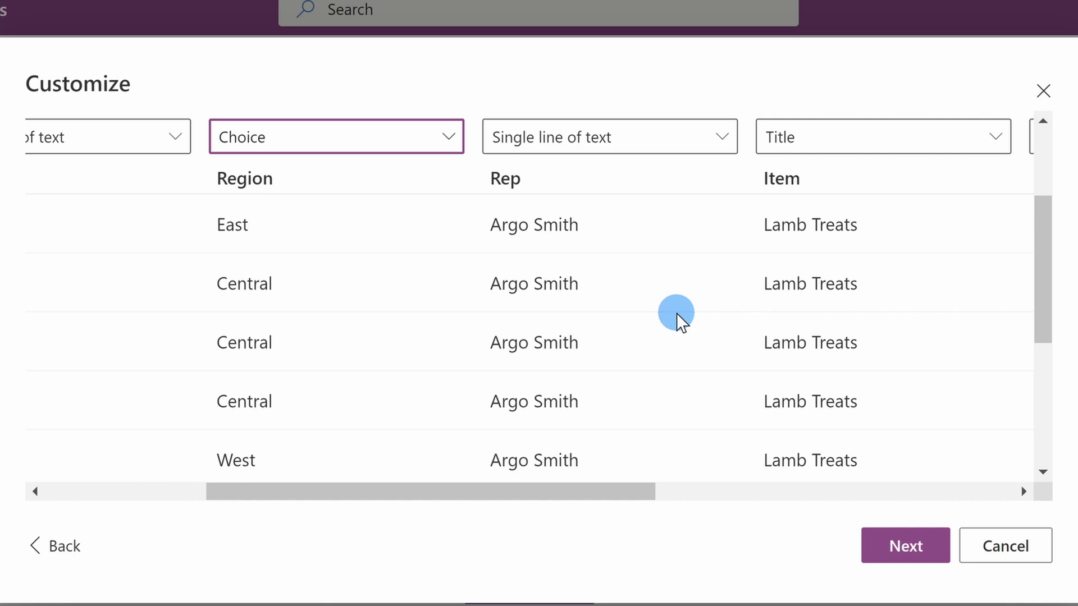
pyautogui.click(694, 136)
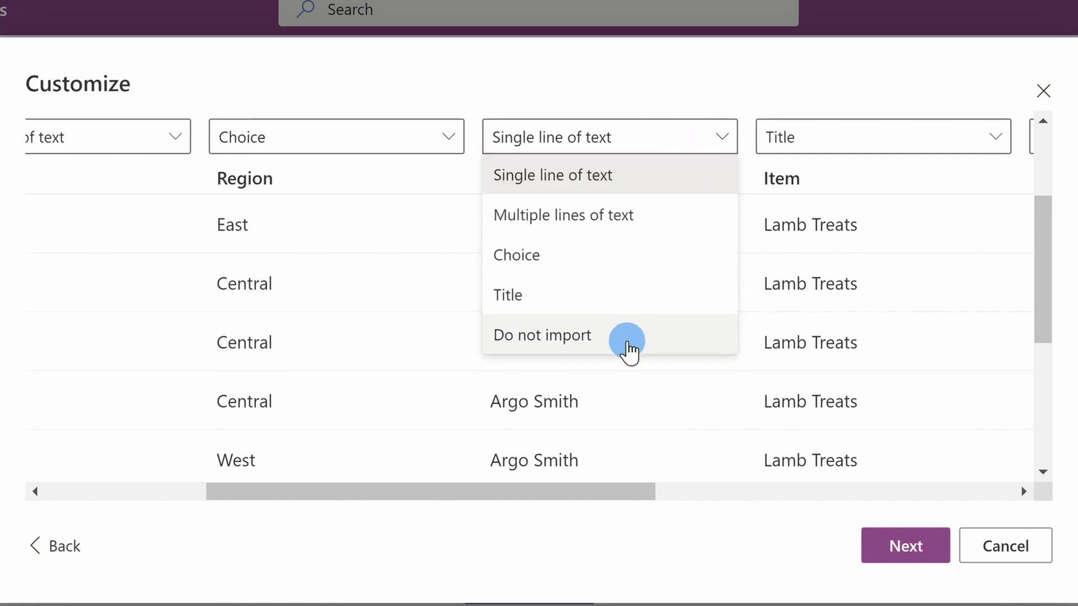
pyautogui.click(628, 351)
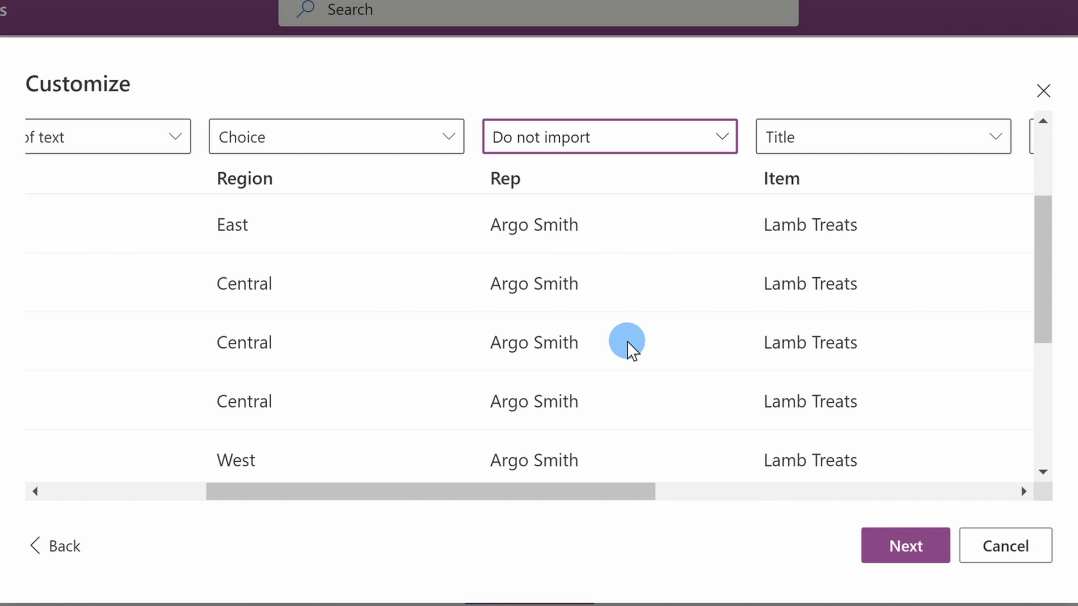
# Set the Order payed column to Choice and the Order ship date column to Date and time, and accept the column types
pyautogui.moveTo(617, 492); pyautogui.dragTo(913, 482)
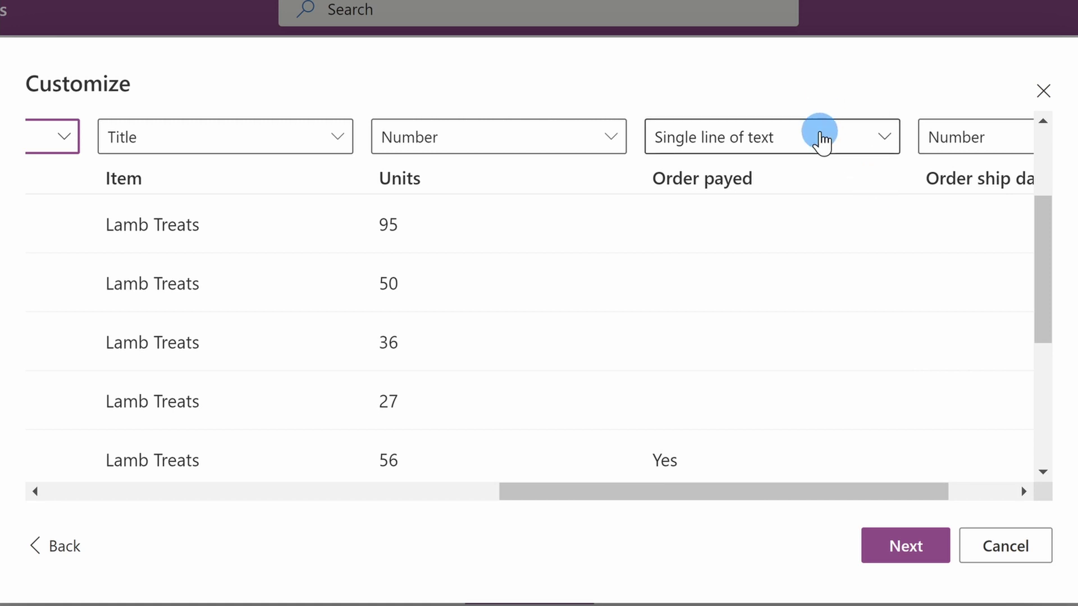
pyautogui.click(820, 140)
pyautogui.click(759, 254)
pyautogui.hscroll(3, 973, 470)
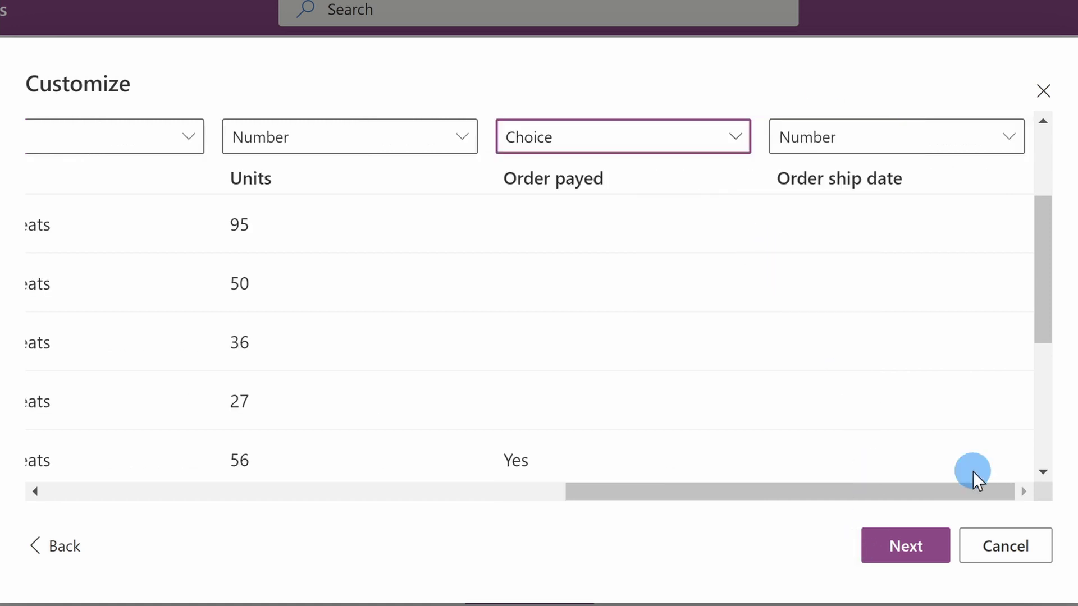
pyautogui.click(958, 144)
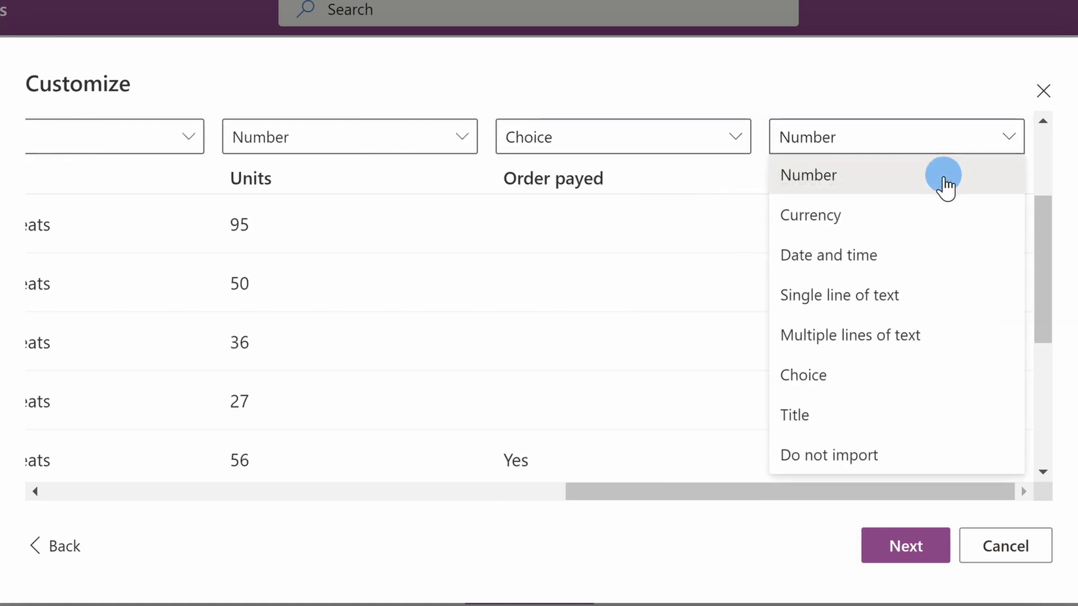
pyautogui.click(923, 272)
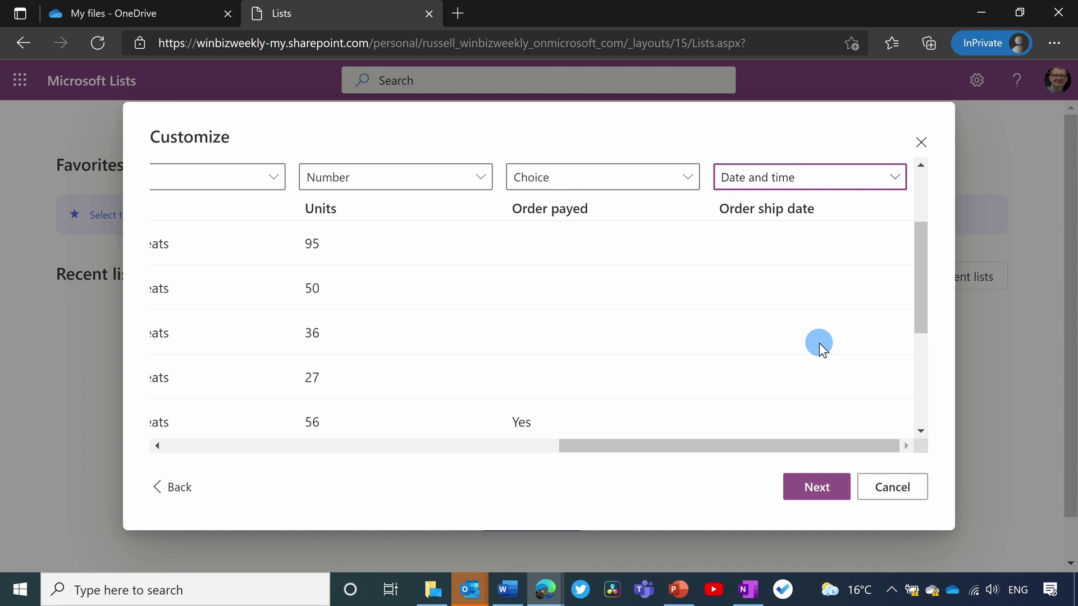
pyautogui.click(805, 487)
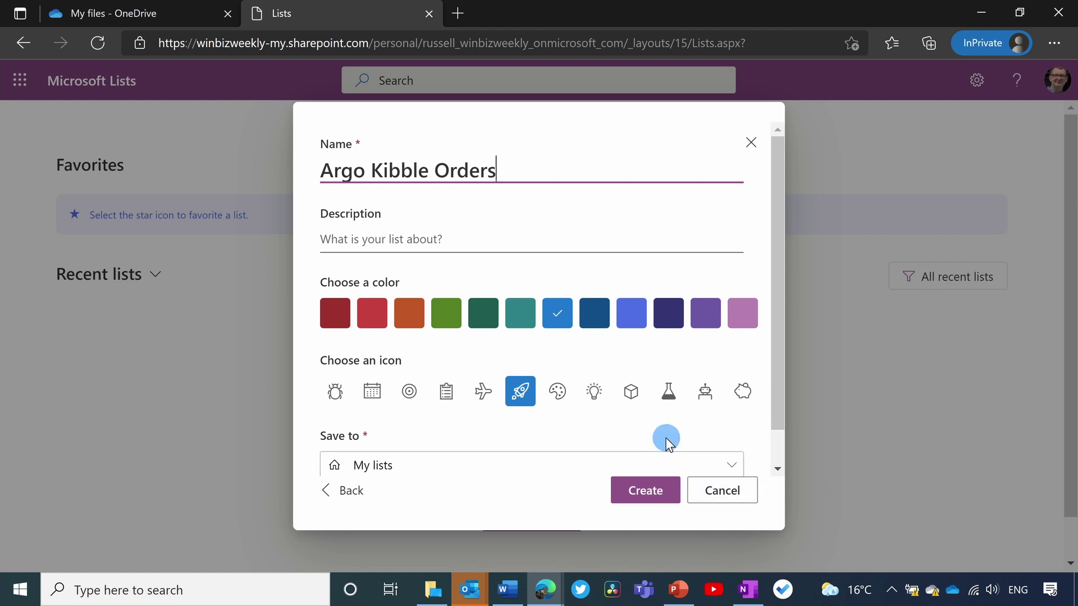
# Give the Argo Kibble Orders list an orange color and the clipboard icon
pyautogui.click(414, 315)
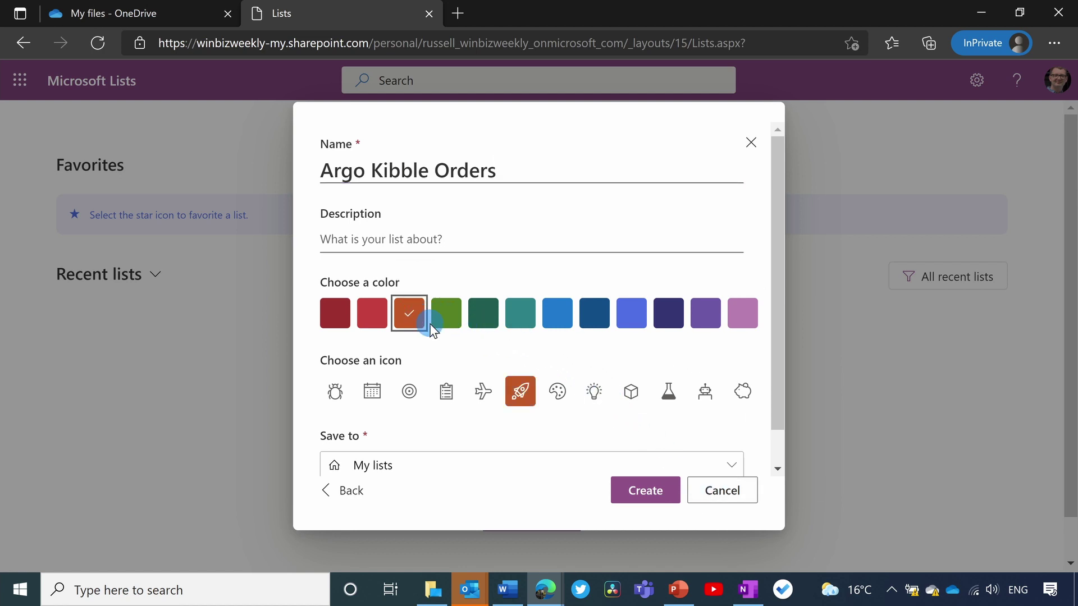
pyautogui.click(445, 392)
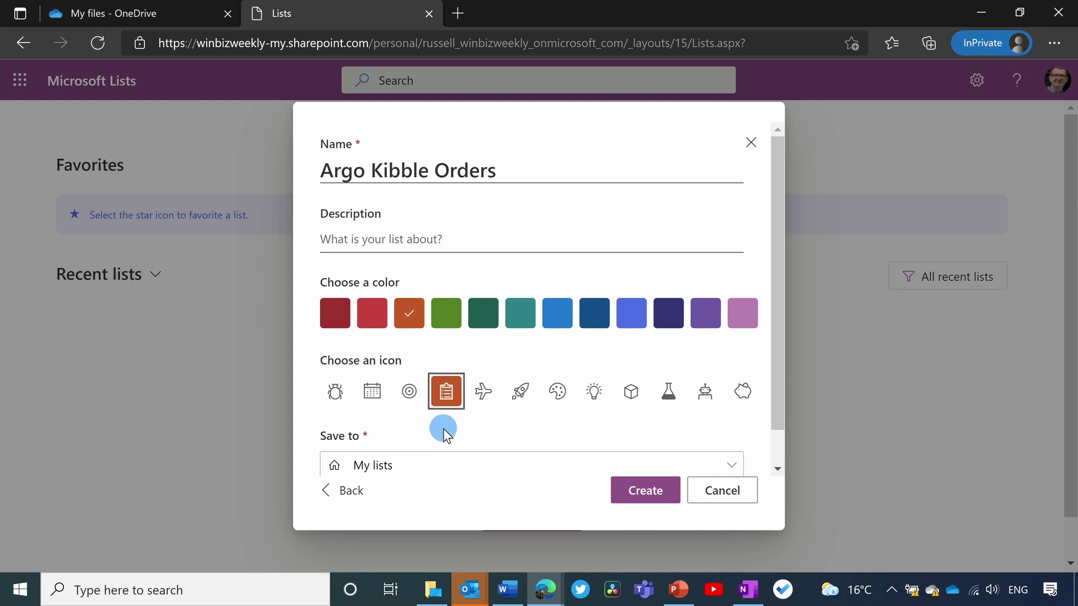
# Choose the save location for the Argo Kibble Orders list and create the list
pyautogui.scroll(-1, 686, 365)
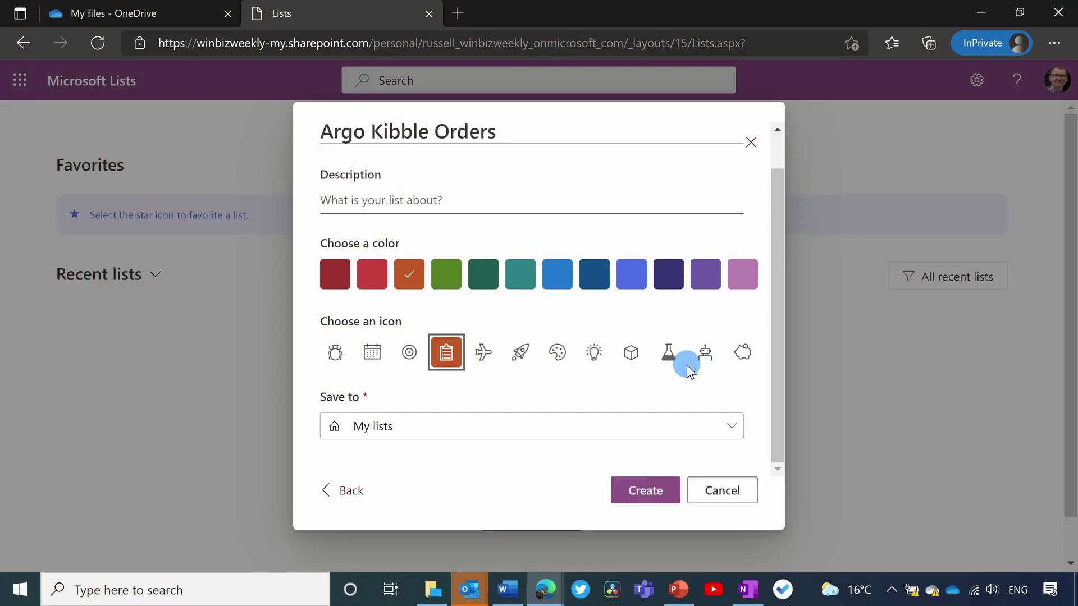
pyautogui.click(724, 429)
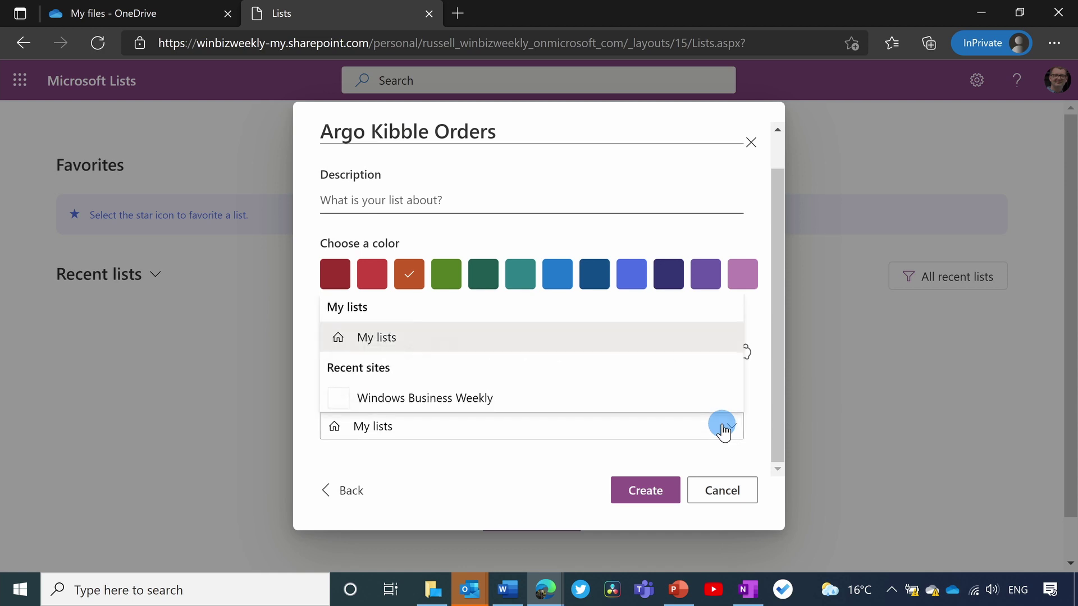
pyautogui.press('Down')
pyautogui.press('Return')
pyautogui.click(660, 496)
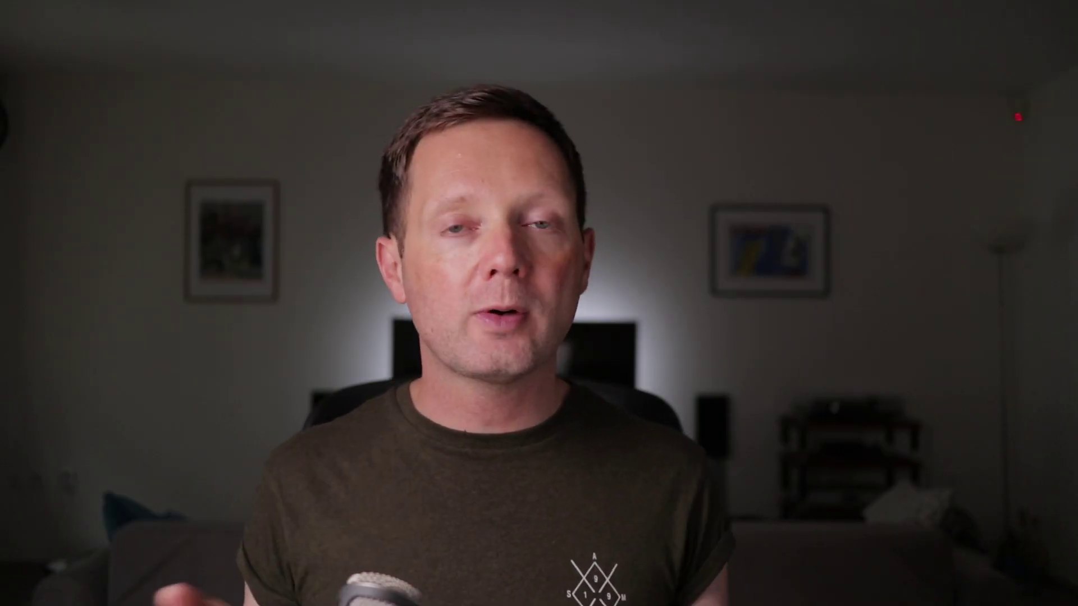
# Format the Region column with the Choice pills style and save the formatting
pyautogui.click(492, 226)
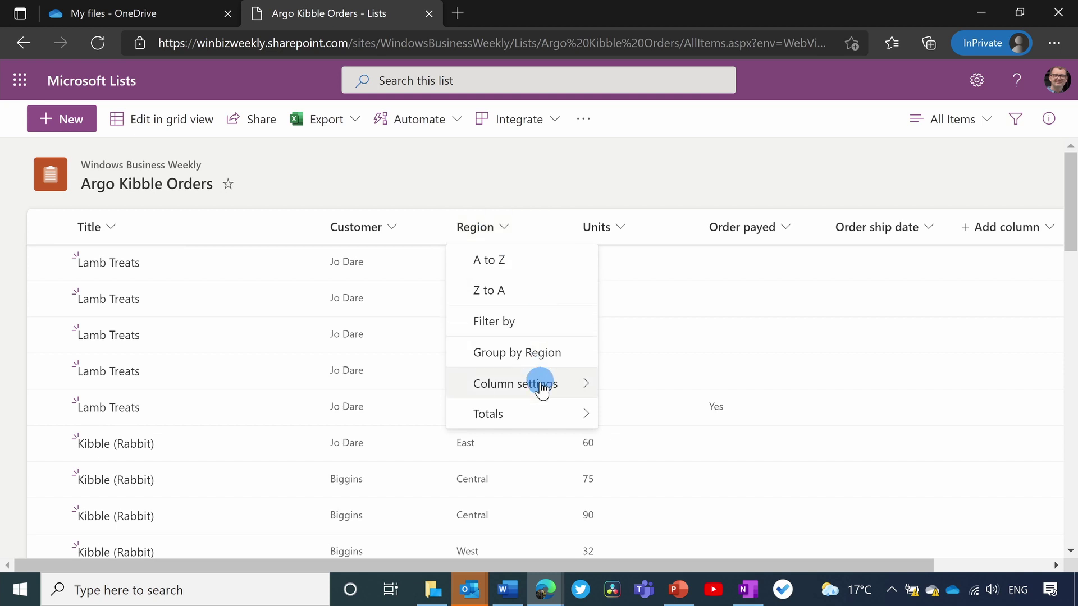
pyautogui.moveTo(539, 384)
pyautogui.click(686, 370)
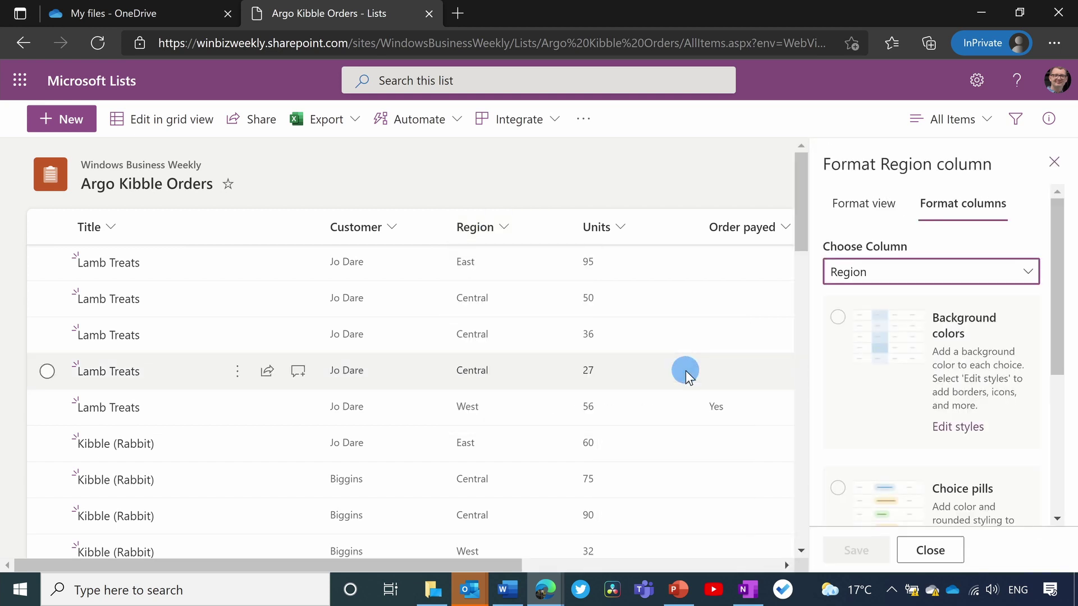
pyautogui.scroll(-2, 888, 410)
pyautogui.click(839, 383)
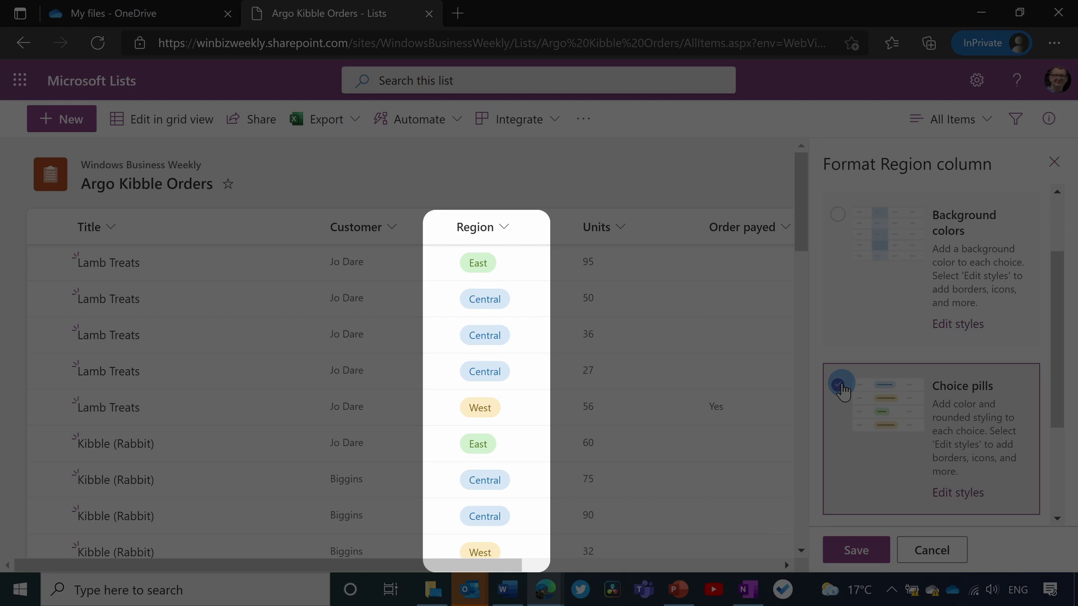
pyautogui.click(856, 549)
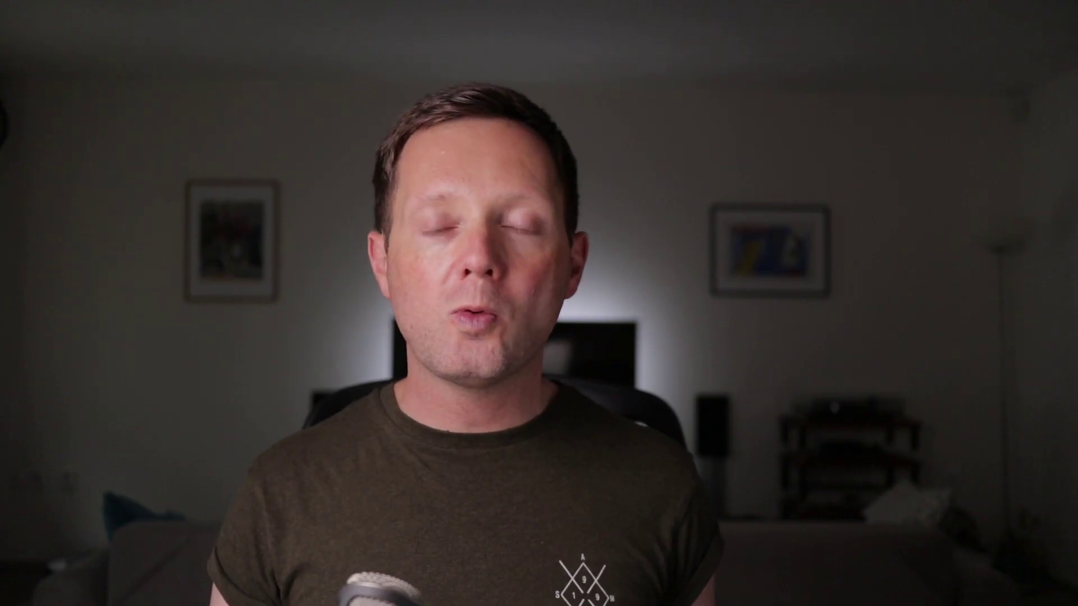
# Format the Order payed column with the Choice pills style
pyautogui.click(784, 382)
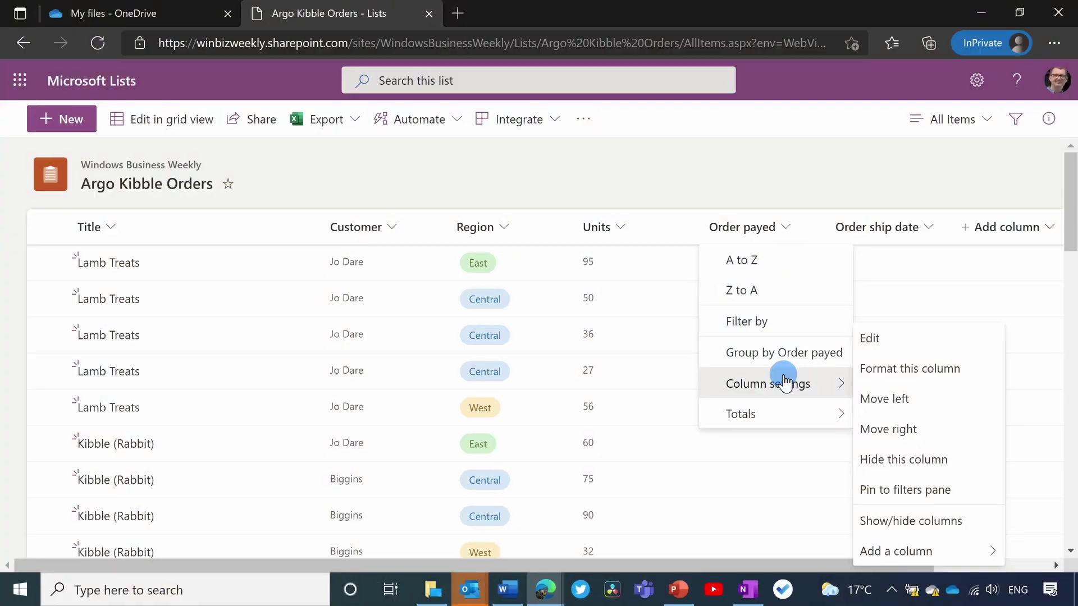
pyautogui.click(892, 368)
pyautogui.scroll(-1, 917, 354)
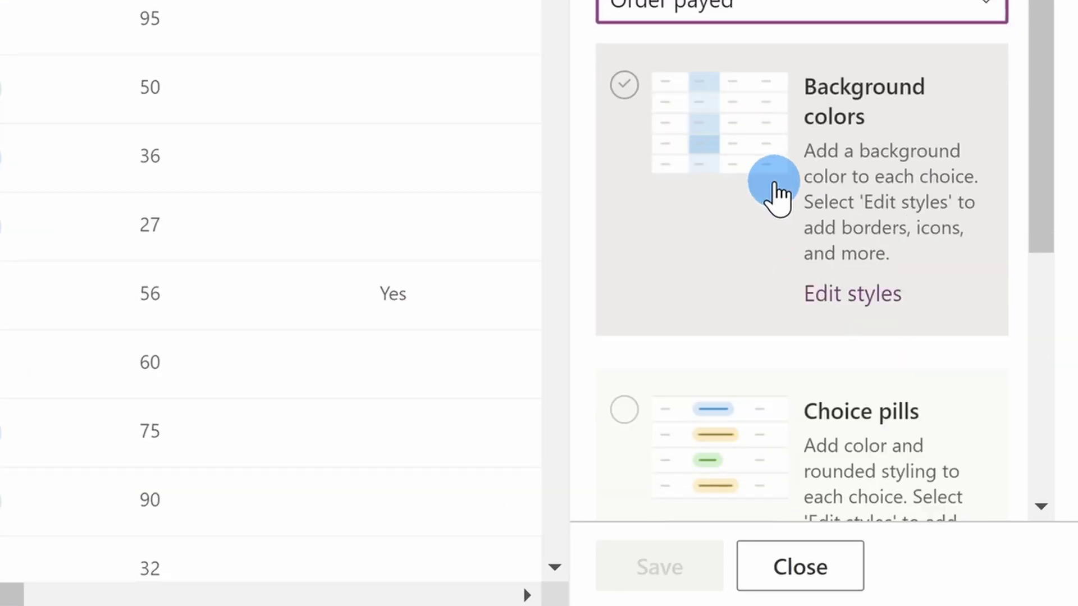
pyautogui.scroll(-2, 777, 194)
pyautogui.click(624, 254)
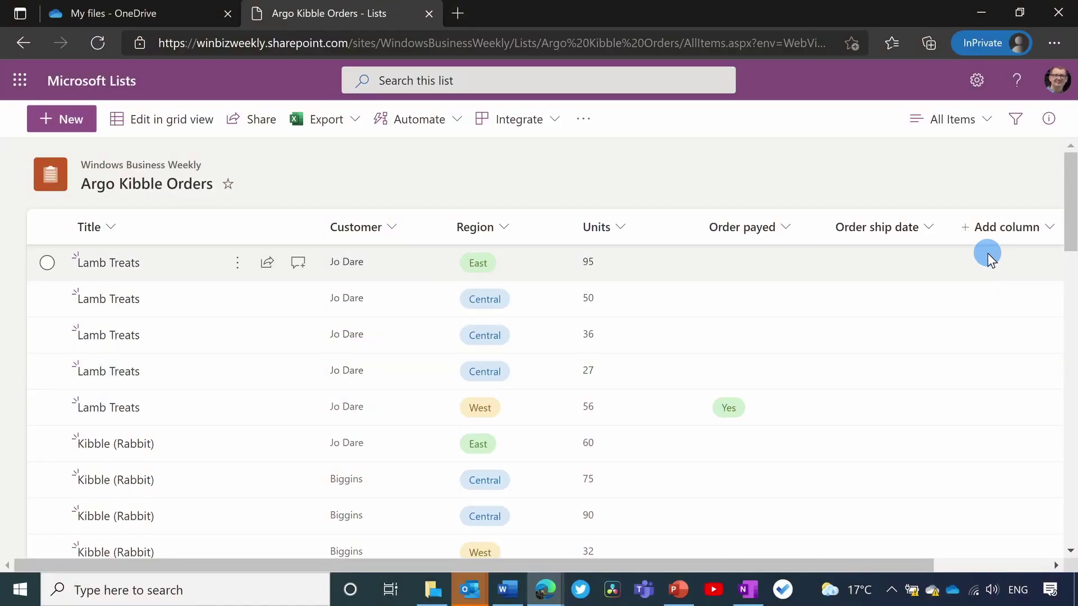
# Add a Person column named Rep that disallows selection of groups and shows profile photos
pyautogui.click(992, 234)
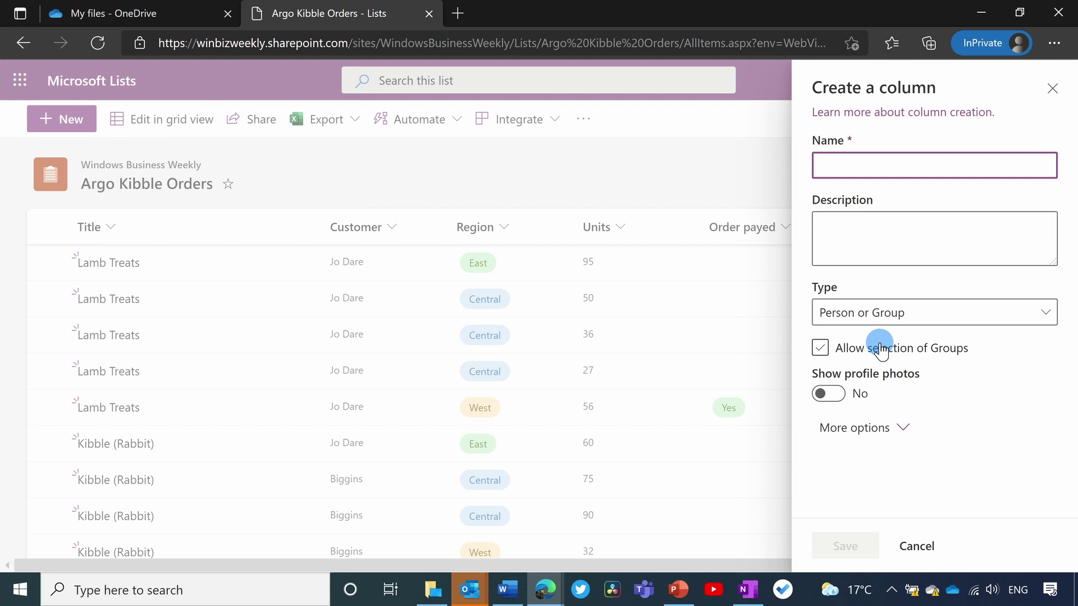
pyautogui.write('Rep')
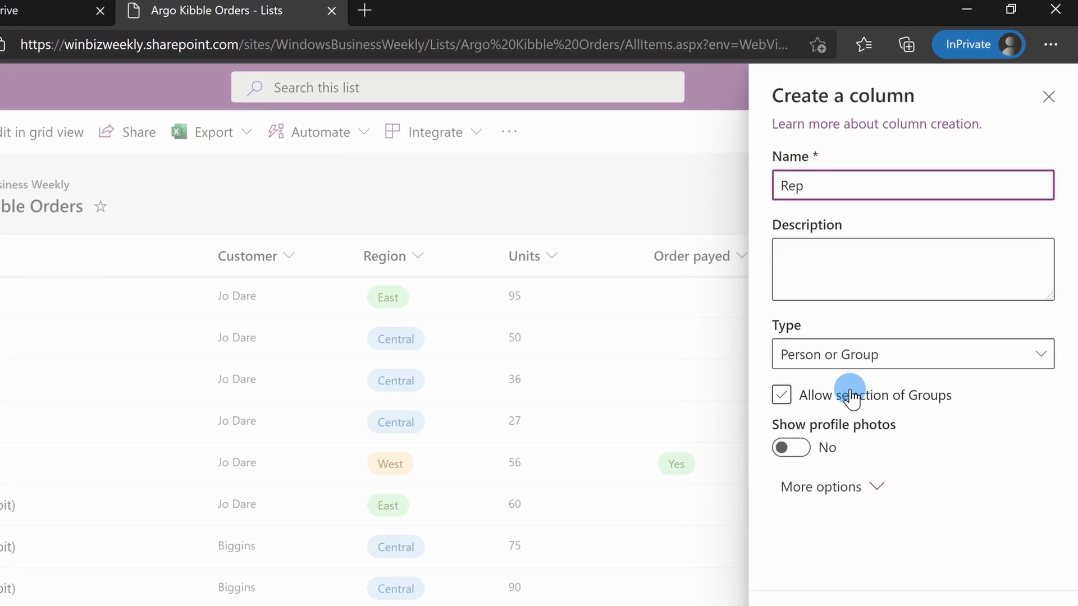
pyautogui.click(852, 395)
pyautogui.click(797, 448)
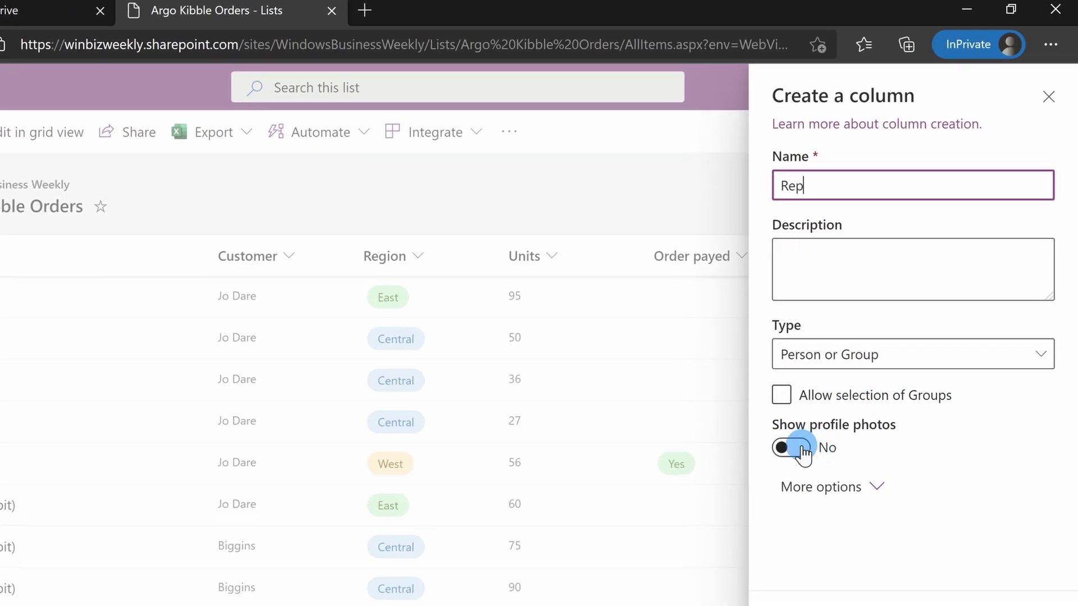
pyautogui.click(843, 547)
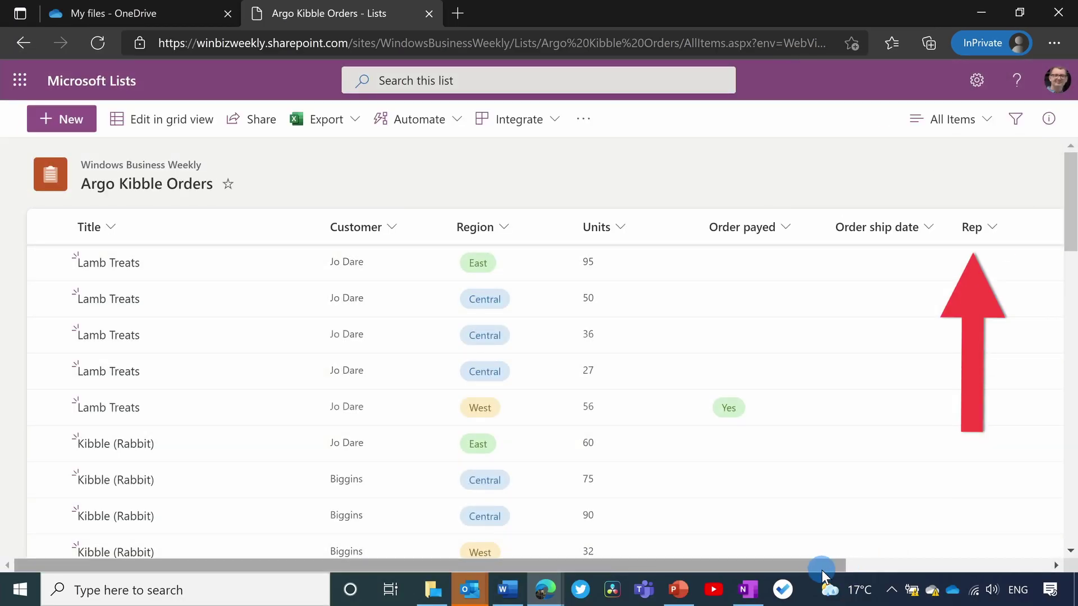
# Add a Date and time column named Order date after the Rep column
pyautogui.moveTo(819, 566); pyautogui.dragTo(1021, 562)
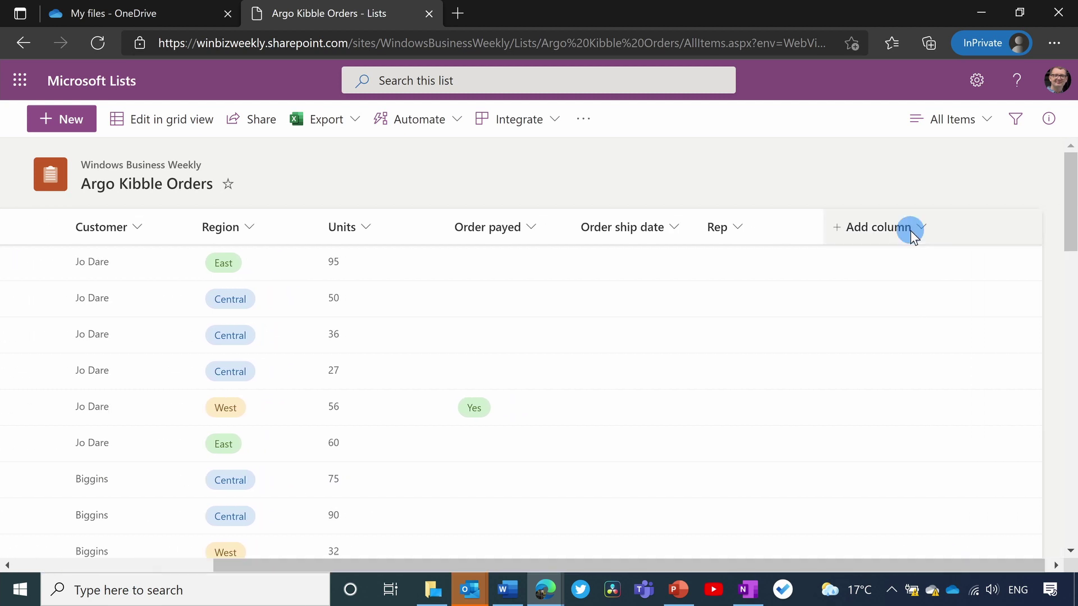
pyautogui.click(910, 230)
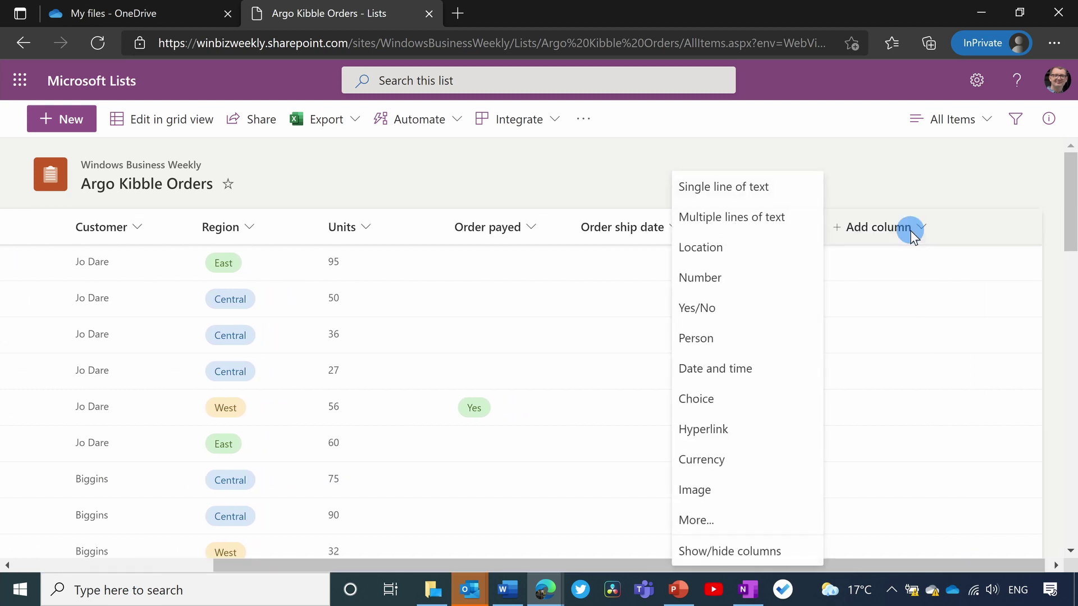
pyautogui.click(731, 369)
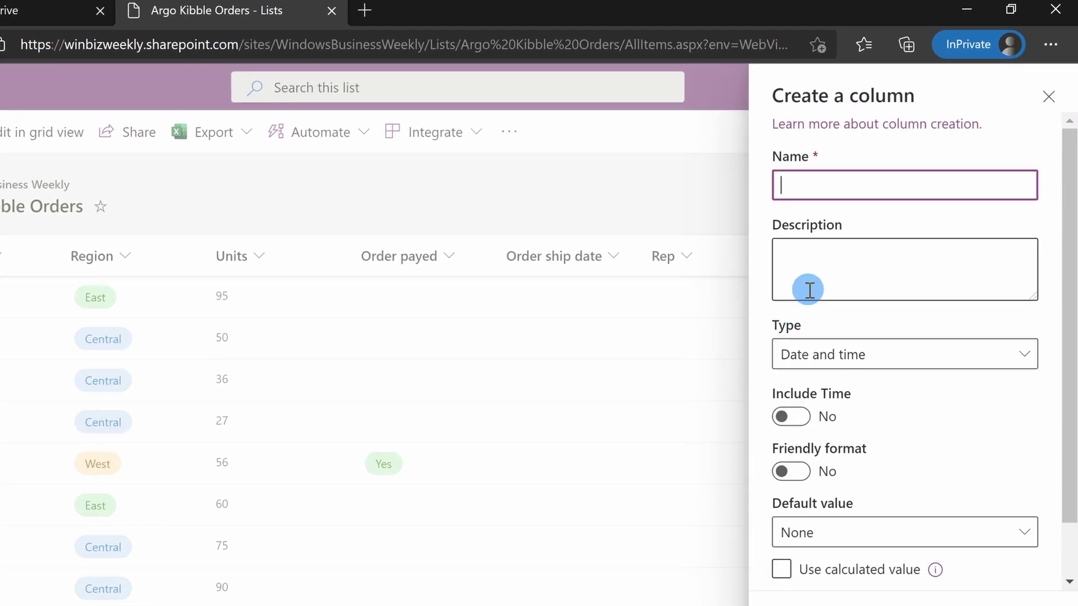
pyautogui.write('Order date')
pyautogui.click(843, 548)
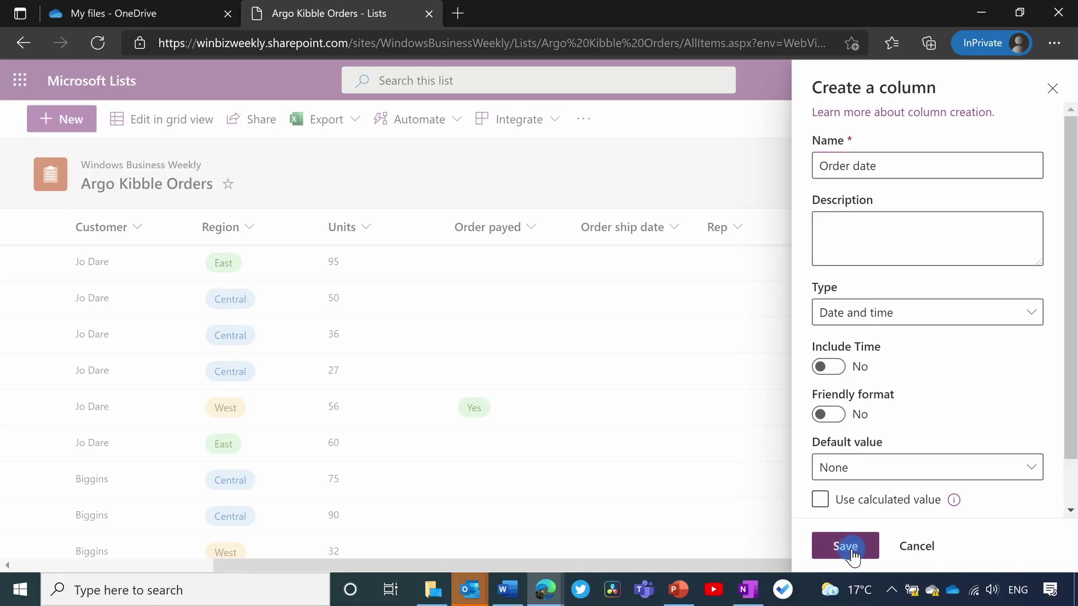
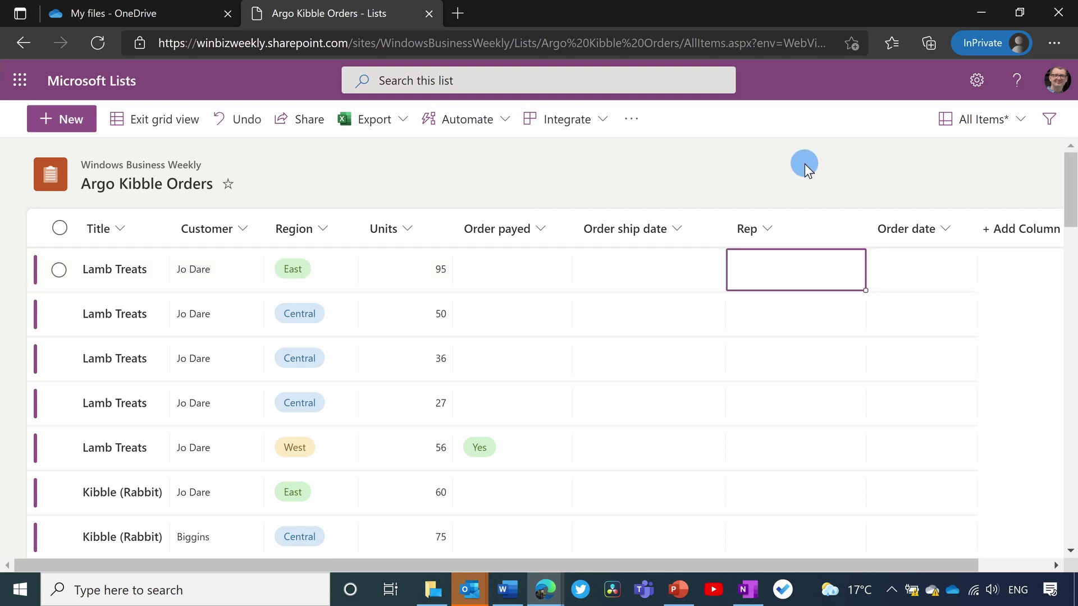
# Select all the empty Rep cells in the list's grid view, from the first item to the last
pyautogui.click(811, 275)
pyautogui.moveTo(810, 291); pyautogui.dragTo(806, 502)
pyautogui.scroll(-3, 801, 476)
pyautogui.scroll(-5, 801, 476)
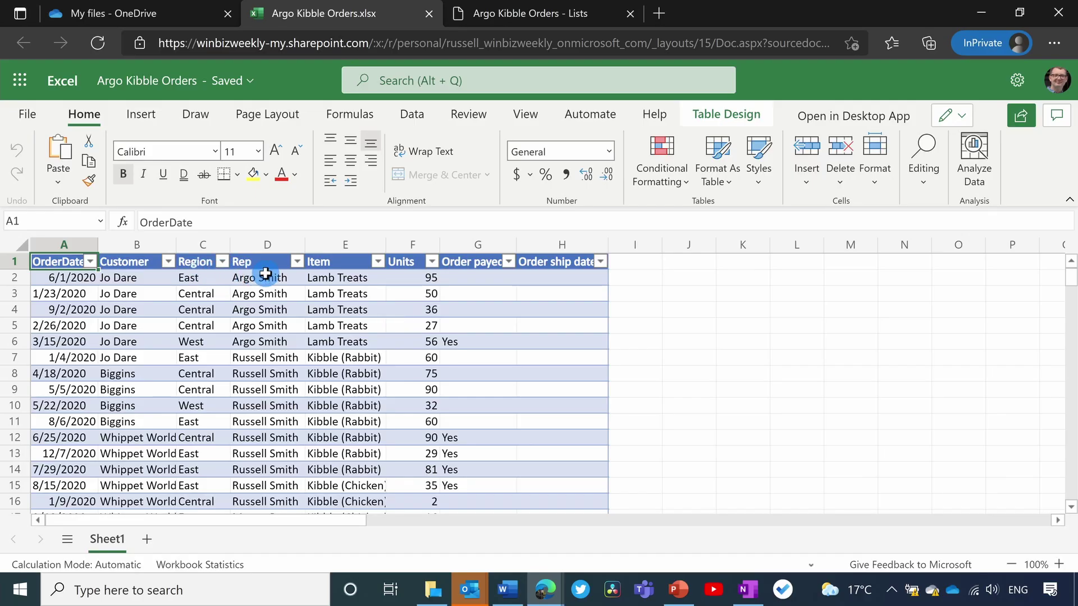
# Copy all the Rep column entries, D2:D44, from the Argo Kibble Orders workbook in Excel
pyautogui.click(265, 275)
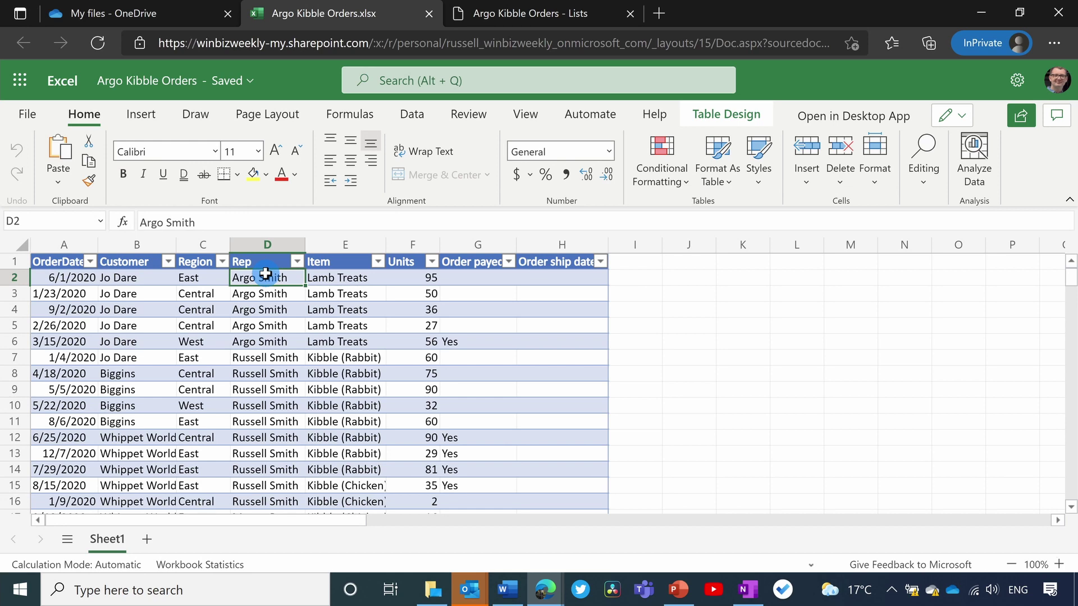
pyautogui.moveTo(279, 286); pyautogui.dragTo(277, 372)
pyautogui.scroll(-6, 278, 351)
pyautogui.scroll(-6, 277, 411)
pyautogui.scroll(12, 277, 371)
pyautogui.press('ctrl')
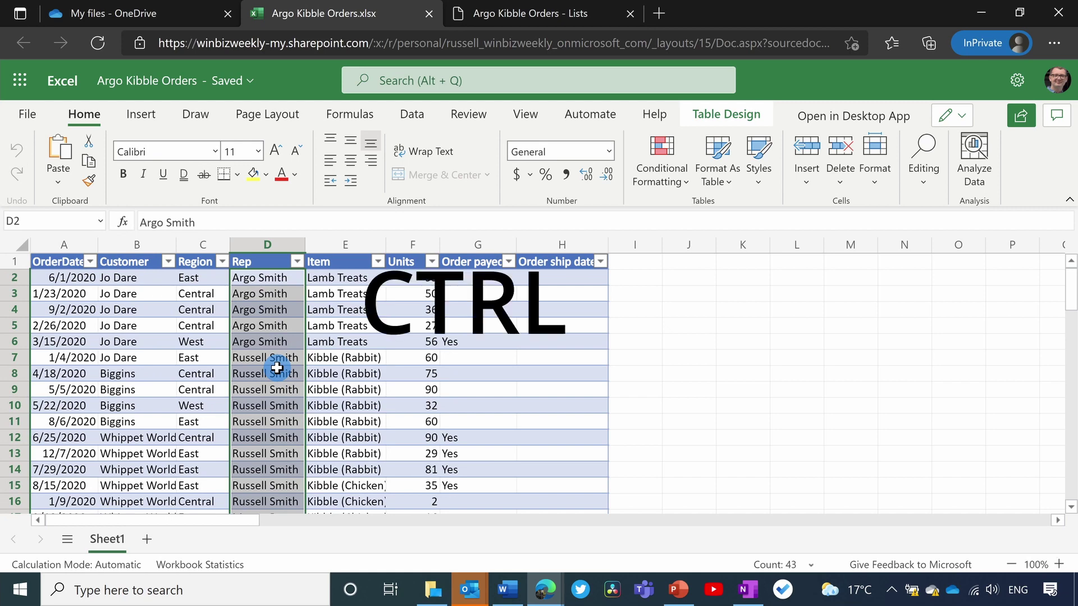
# Switch back to Microsoft Lists, paste the copied names into the selected Rep cells, and check the filled rows
pyautogui.click(546, 14)
pyautogui.click(797, 356)
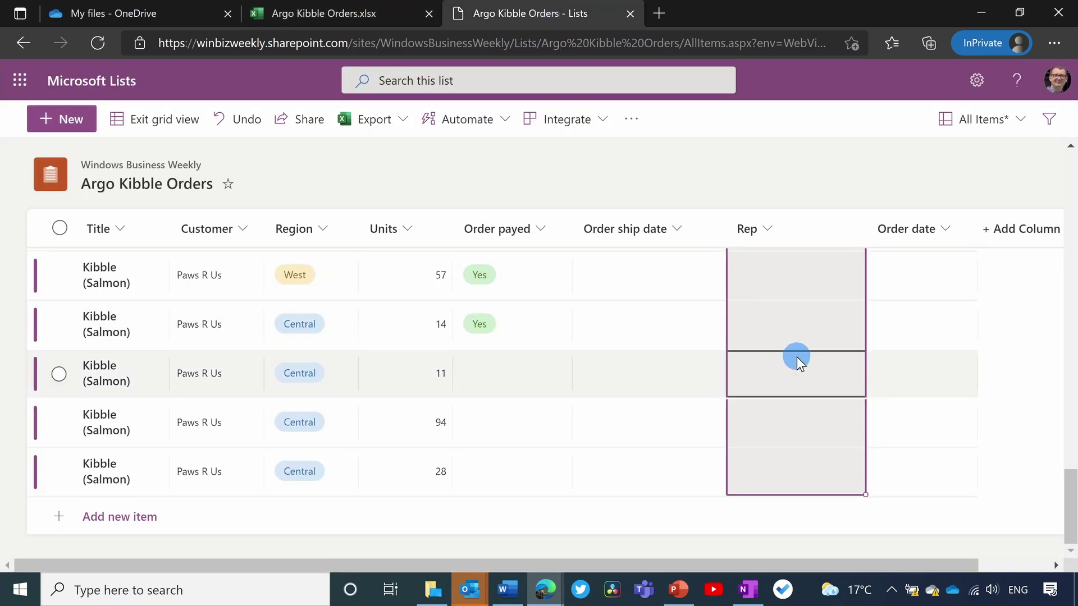
pyautogui.hotkey('ctrl', 'v')
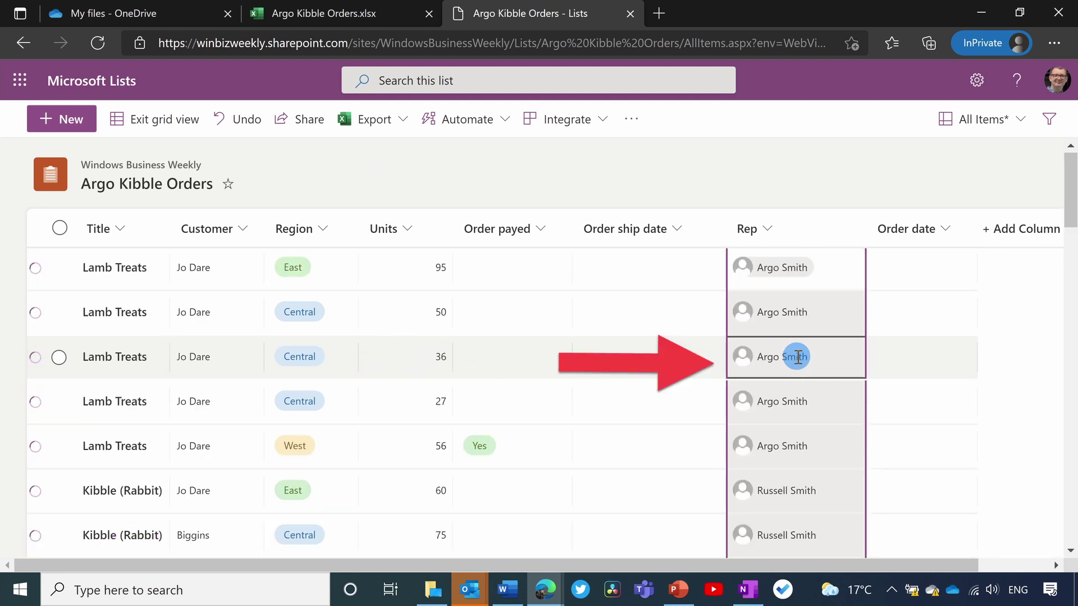
pyautogui.scroll(-10, 797, 357)
pyautogui.scroll(-10, 800, 371)
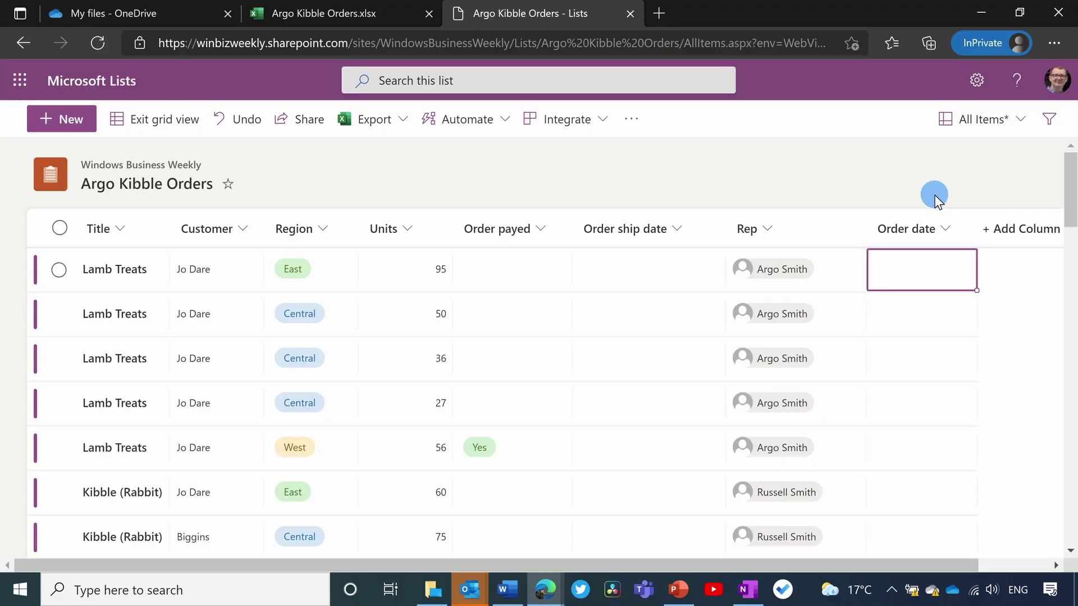
# Select all the list's Order date cells, and copy the OrderDate values A2:A44 from the Excel workbook
pyautogui.moveTo(977, 289); pyautogui.dragTo(957, 354)
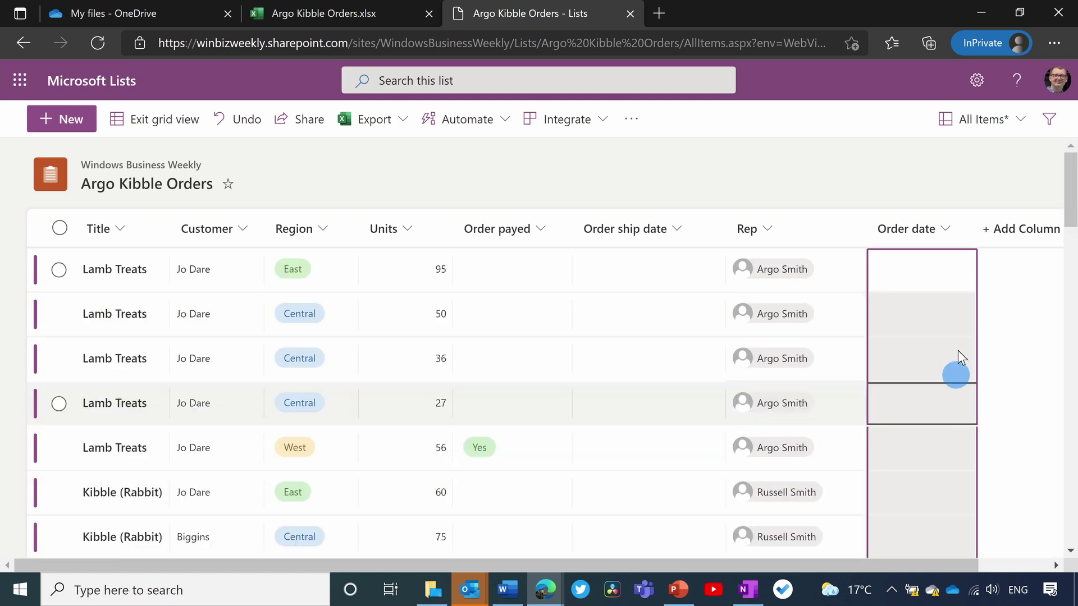
pyautogui.click(349, 18)
pyautogui.moveTo(56, 275); pyautogui.dragTo(69, 403)
pyautogui.scroll(-4, 66, 340)
pyautogui.scroll(-6, 67, 338)
pyautogui.scroll(-2, 68, 385)
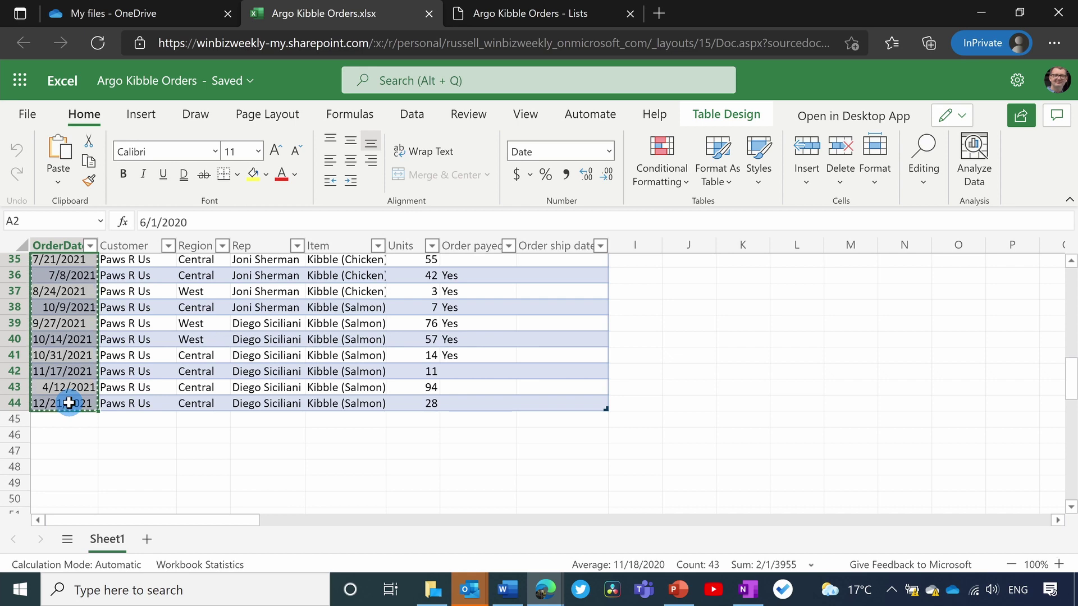
# Paste the copied dates into the Order date column in Microsoft Lists, exit grid view, and review the list
pyautogui.click(544, 17)
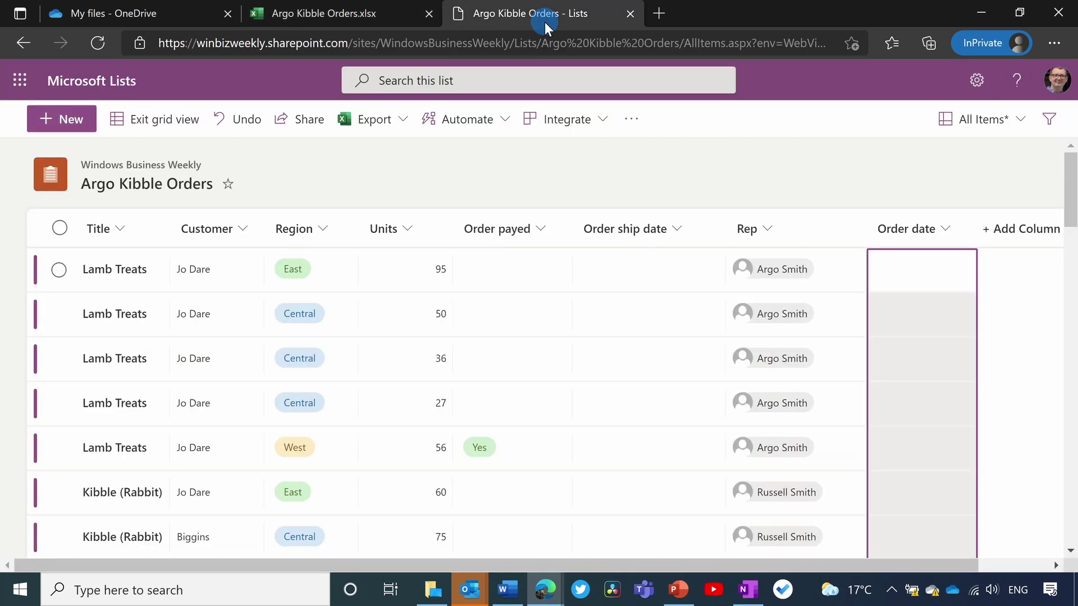
pyautogui.hotkey('ctrl', 'v')
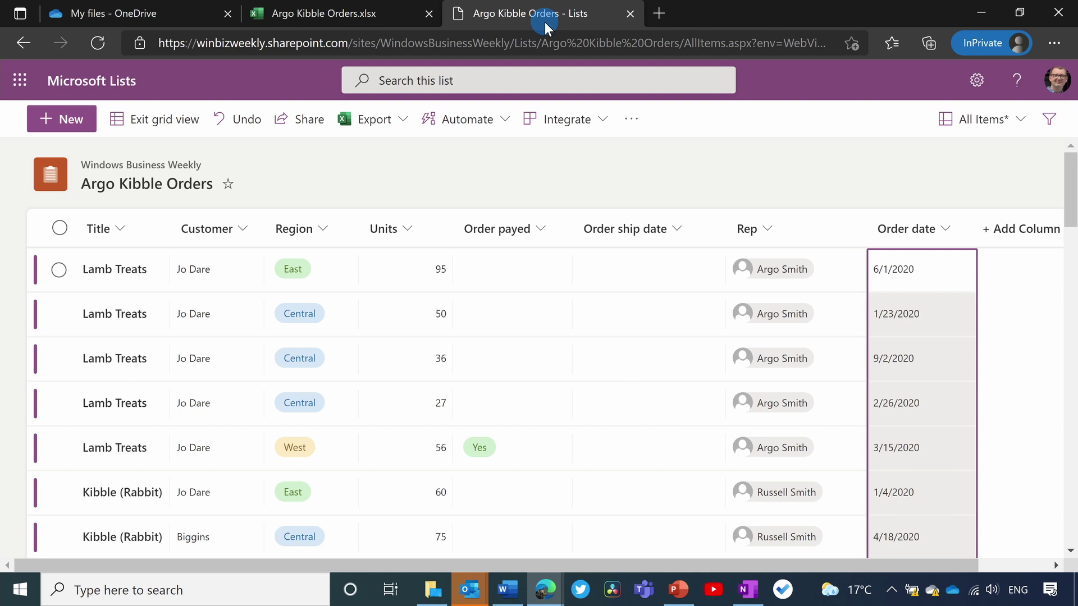
pyautogui.click(162, 124)
pyautogui.scroll(-3, 596, 337)
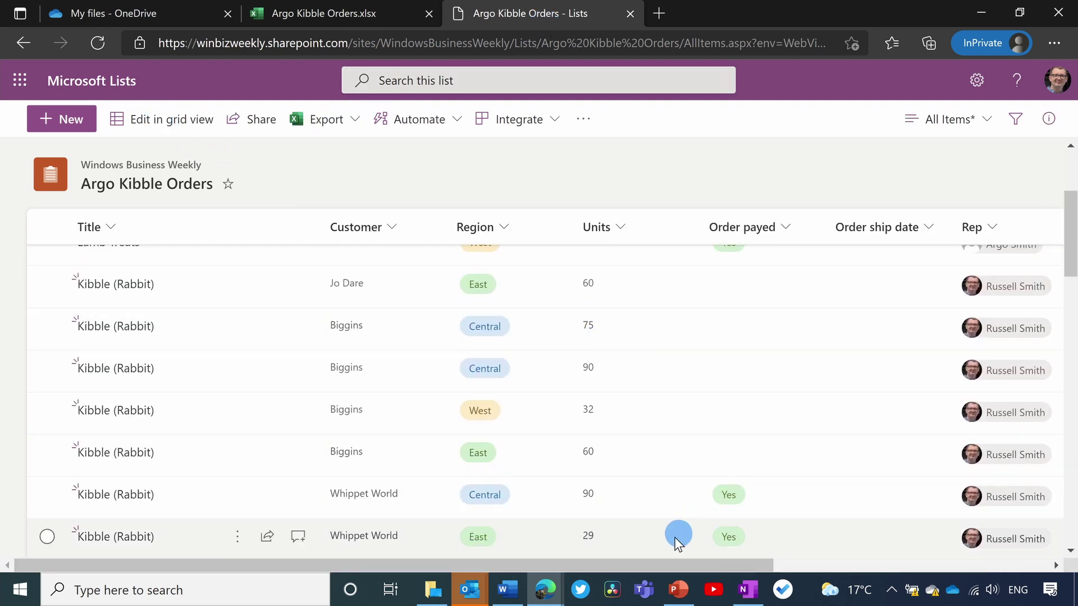
pyautogui.moveTo(651, 574); pyautogui.dragTo(902, 583)
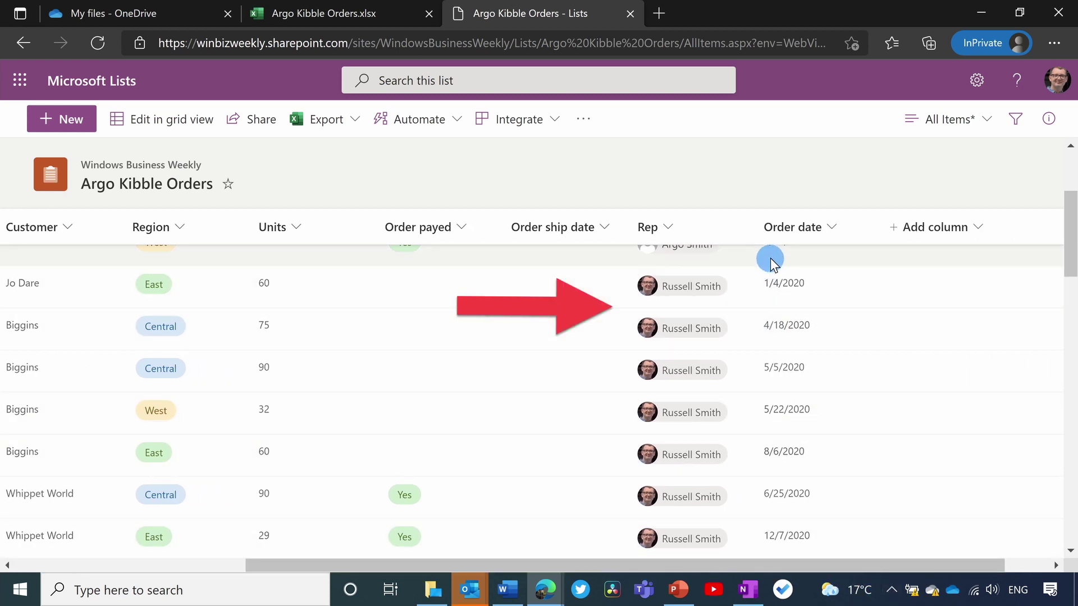